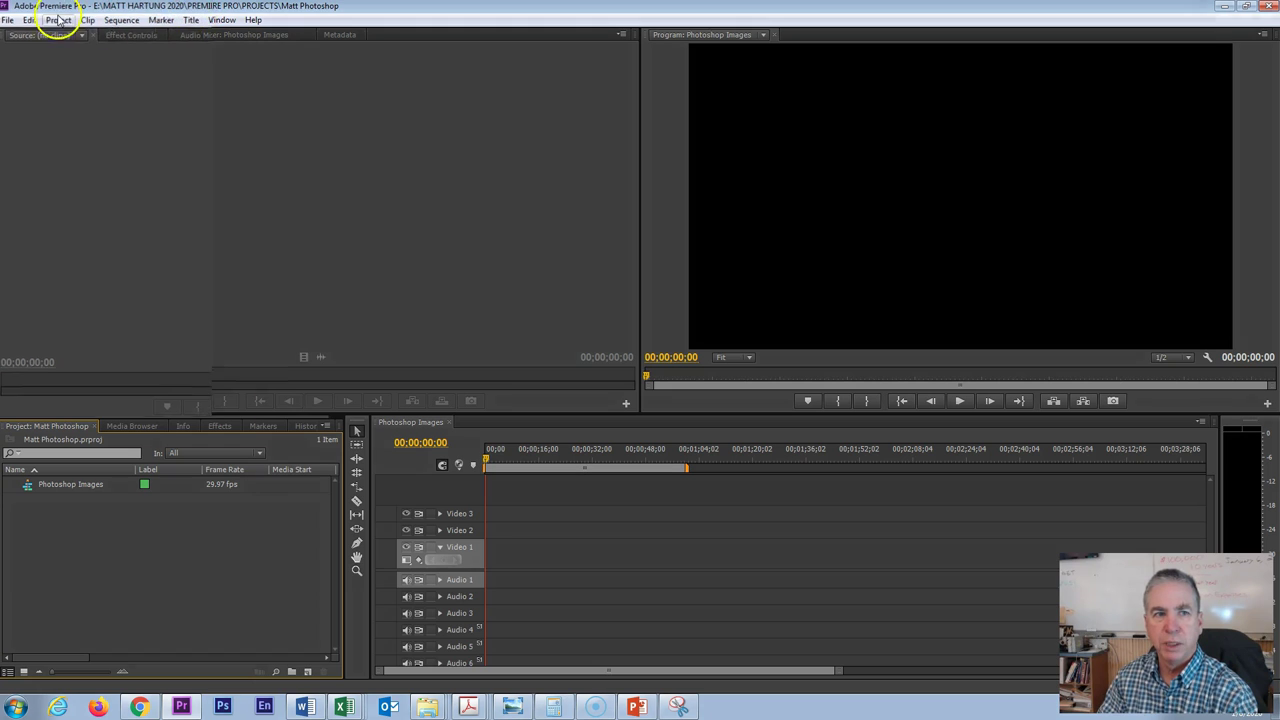
- Start a media import and browse to the Photoshop folder inside the IMAGES folder of PREMIERE PRO
click(8, 20)
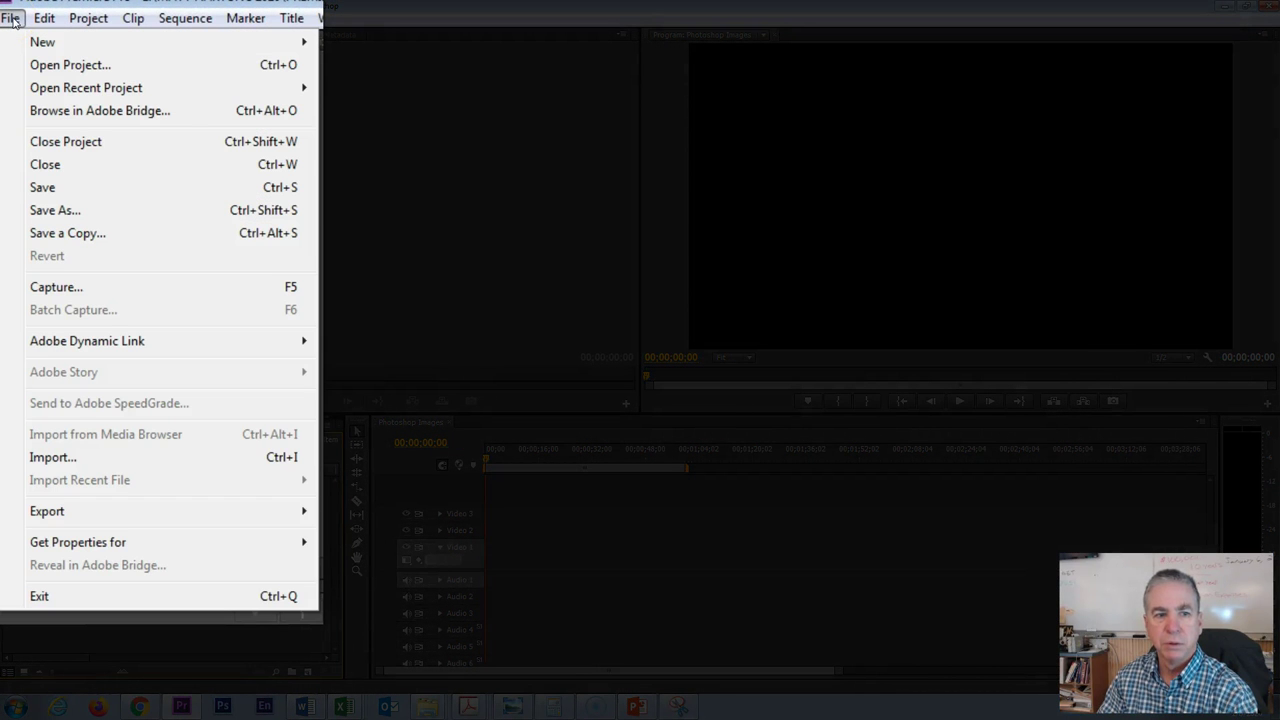
click(50, 457)
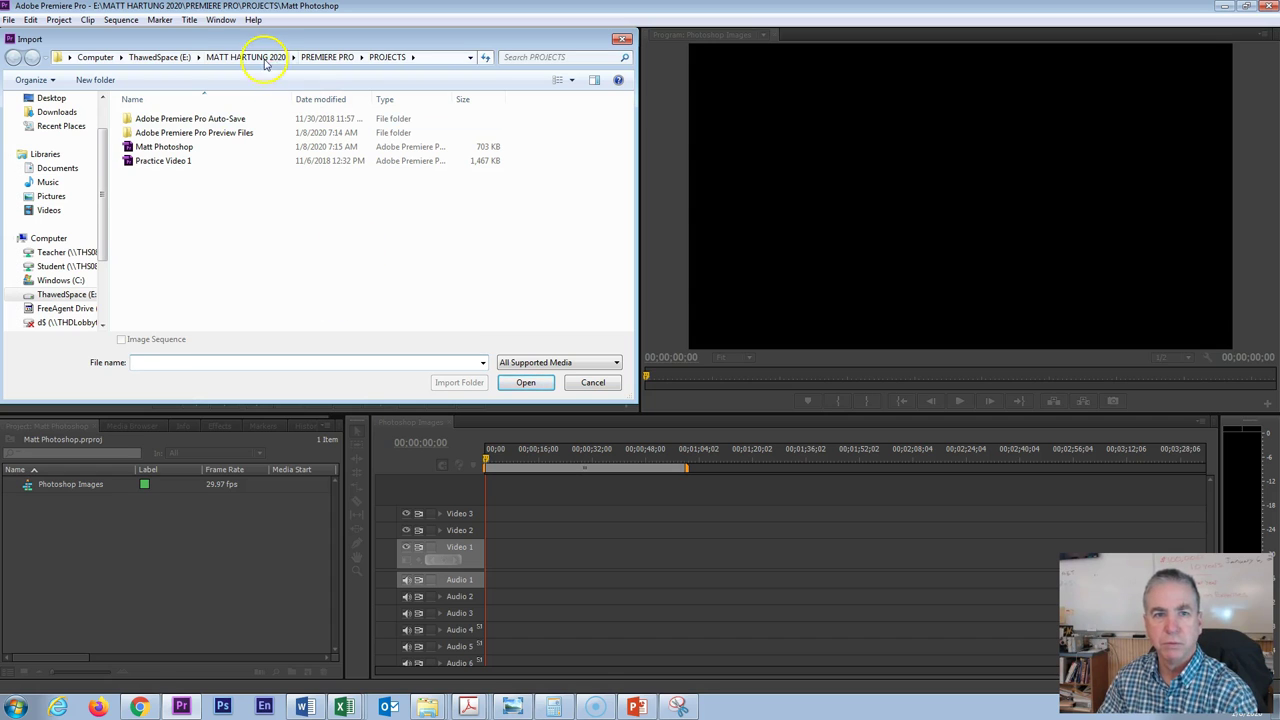
click(334, 59)
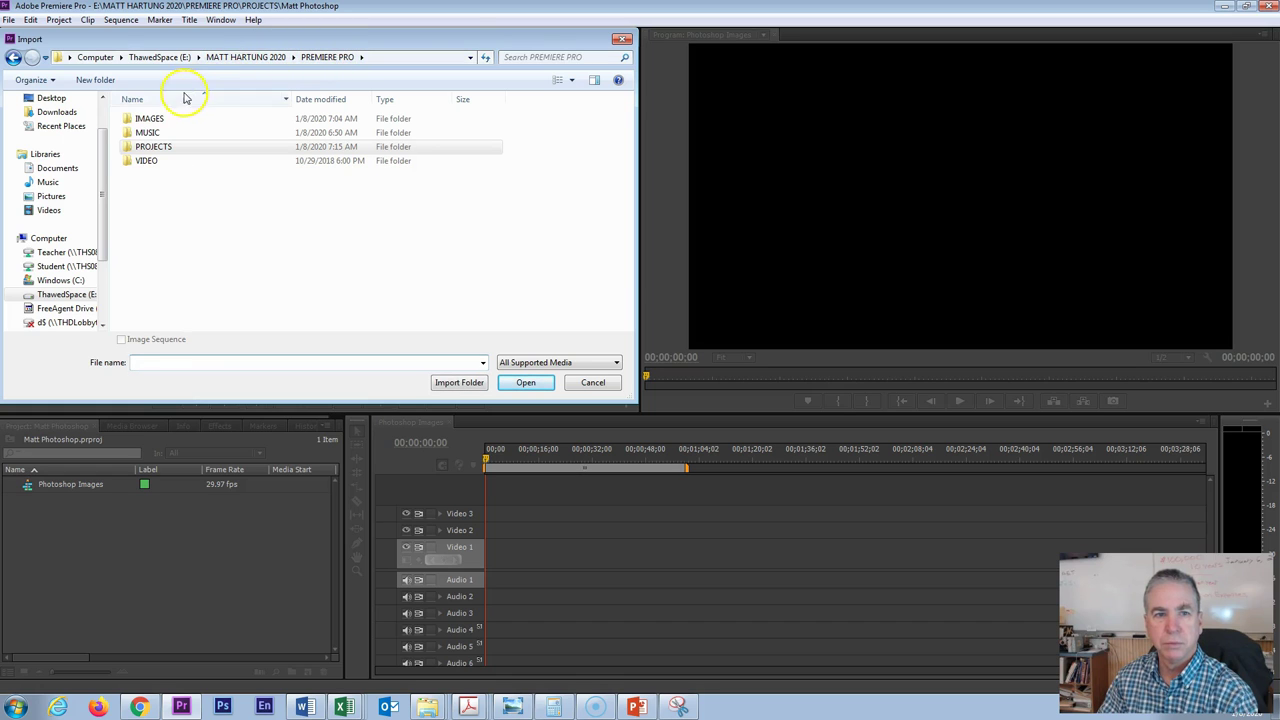
double_click(145, 119)
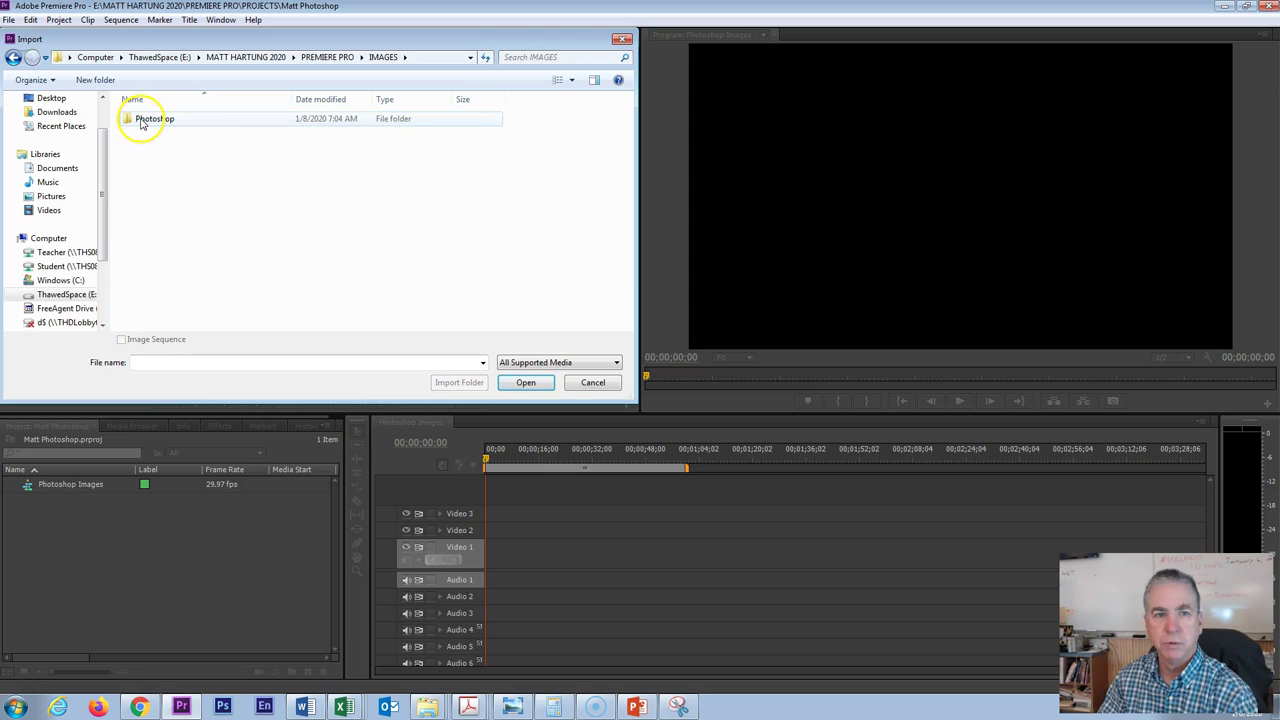
double_click(137, 121)
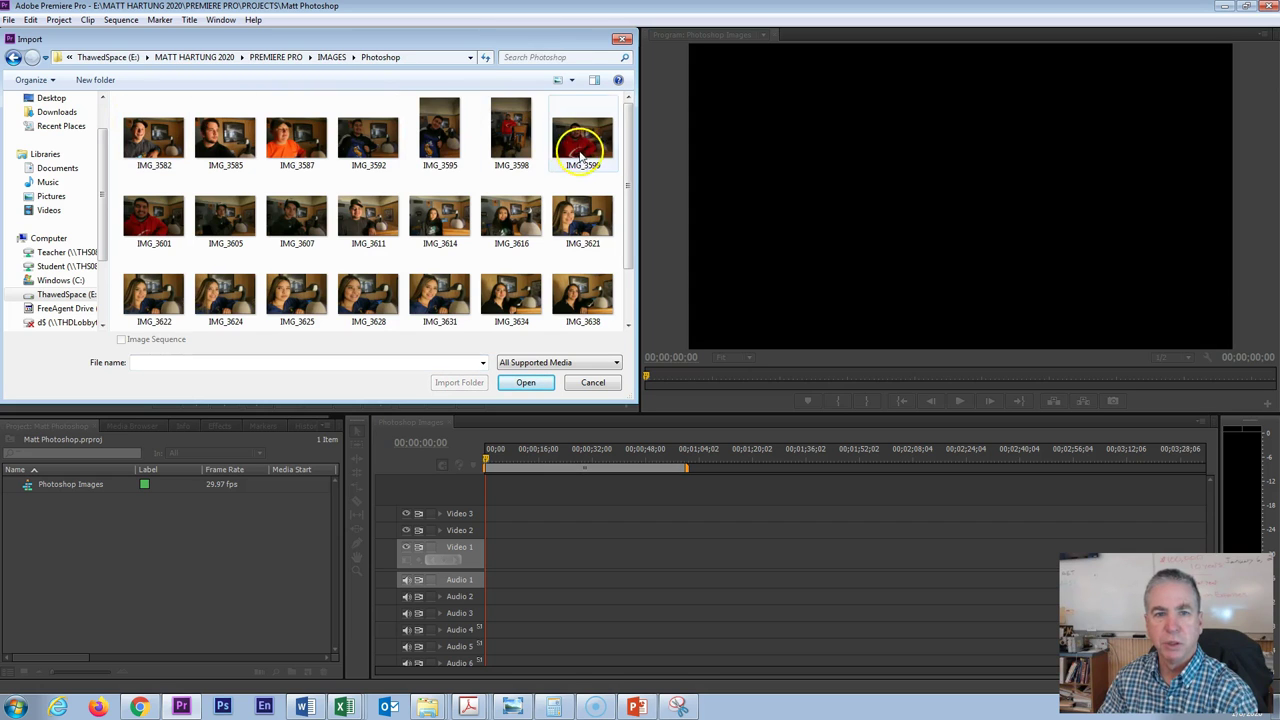
- Select IMG_3582, IMG_3585, IMG_3587 and IMG_3592 individually, and extend the selection to every image in the folder
click(147, 141)
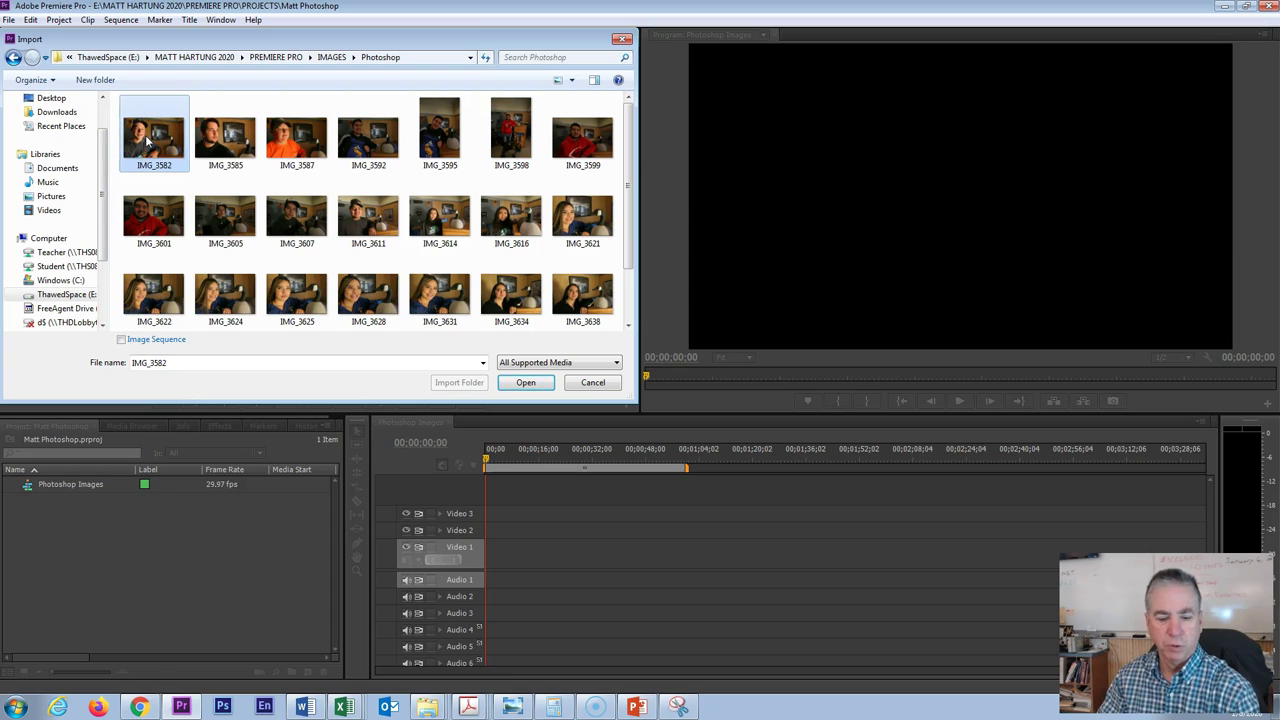
click(228, 140)
ctrl+click(297, 138)
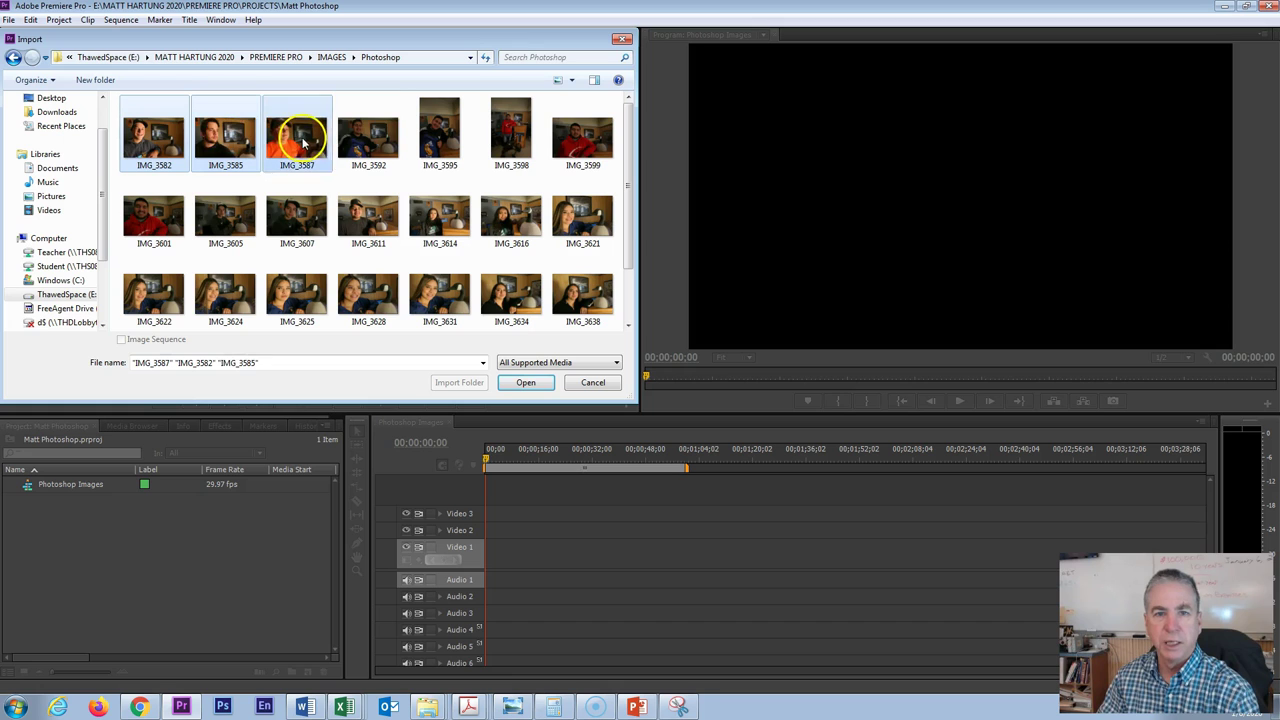
ctrl+click(369, 137)
ctrl+click(443, 142)
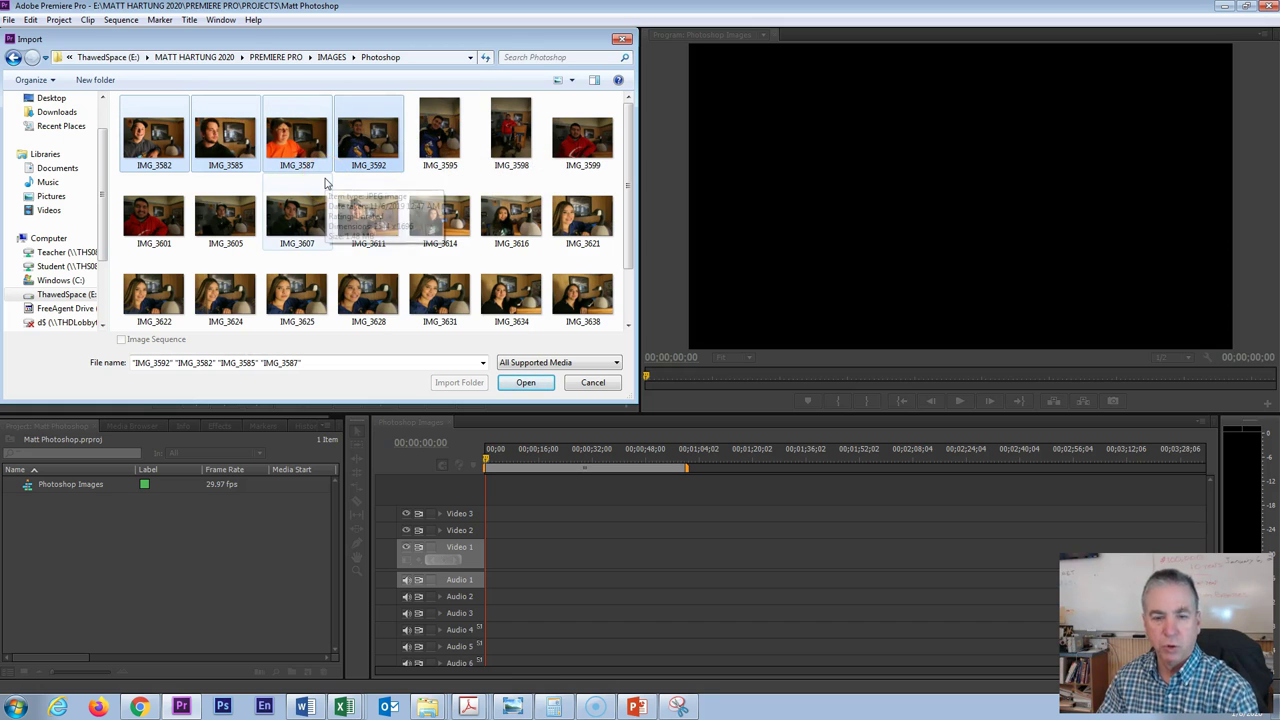
key(ctrl+a)
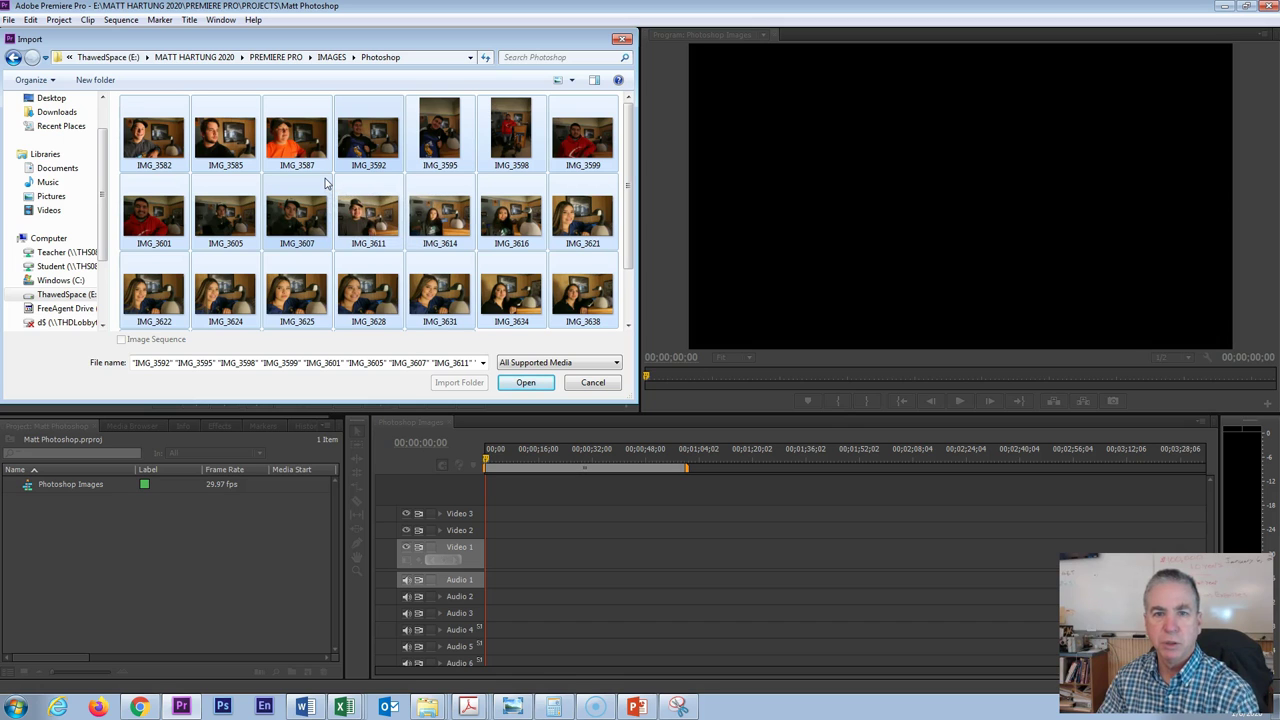
- Select the continuous range of images from IMG_3582 to IMG_3660
click(152, 135)
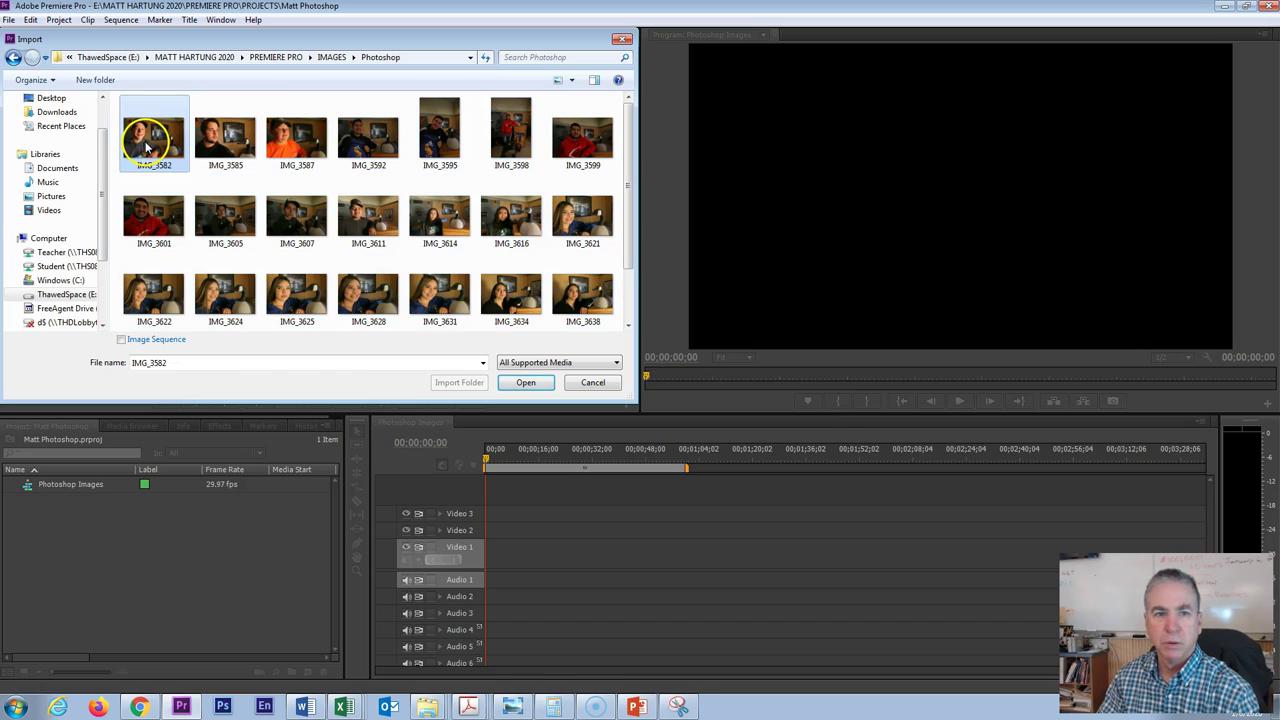
scroll(258, 200, down, 1)
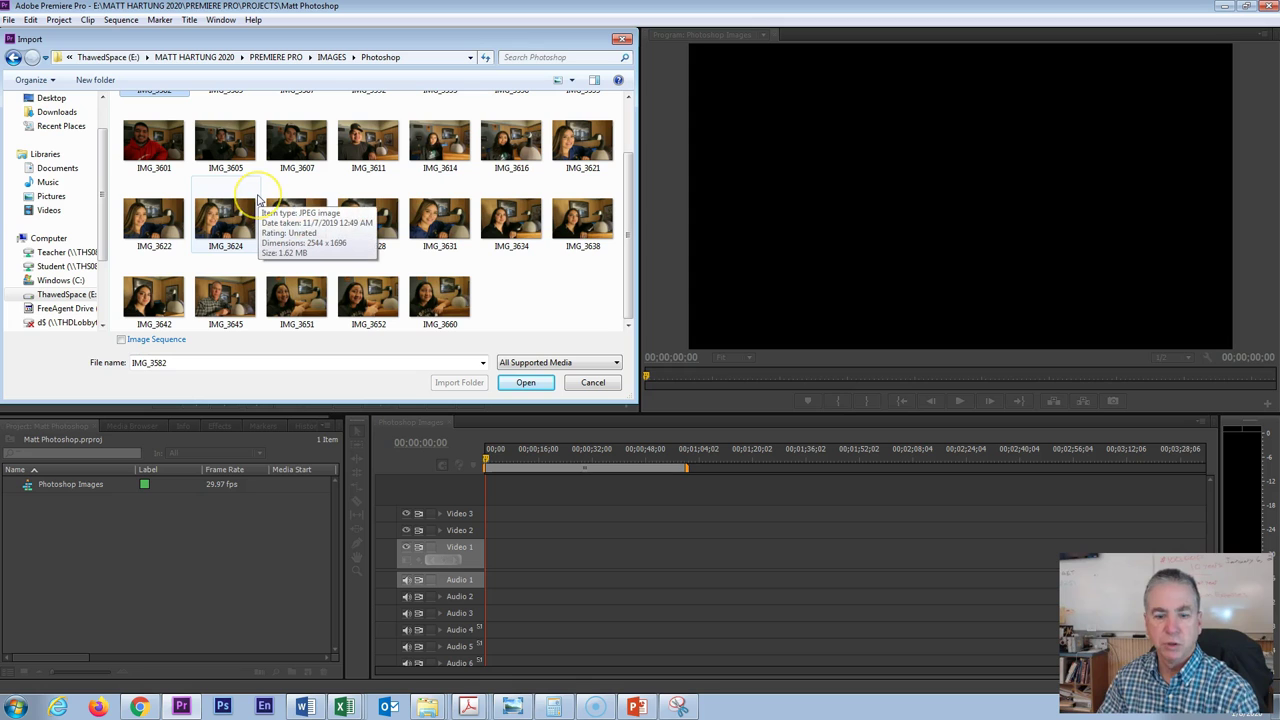
shift+click(447, 298)
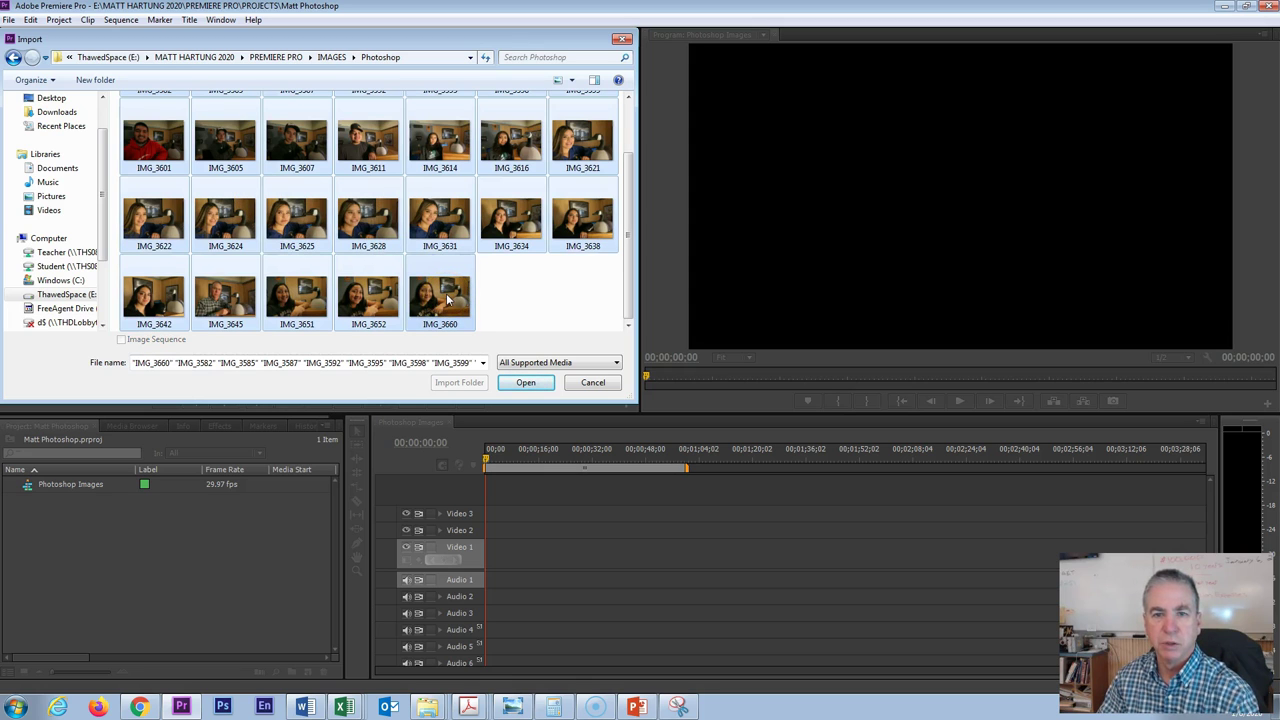
scroll(447, 298, up, 1)
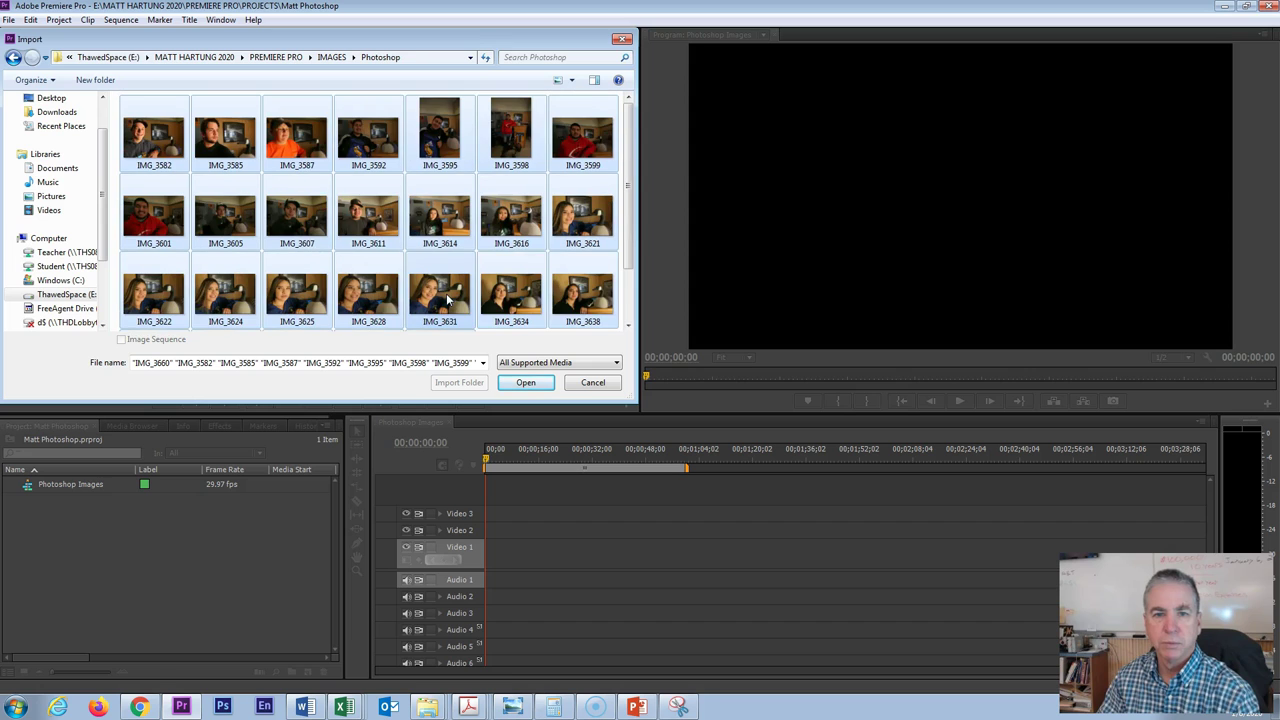
- Select all the images in the Photoshop folder and import them into the project
click(152, 140)
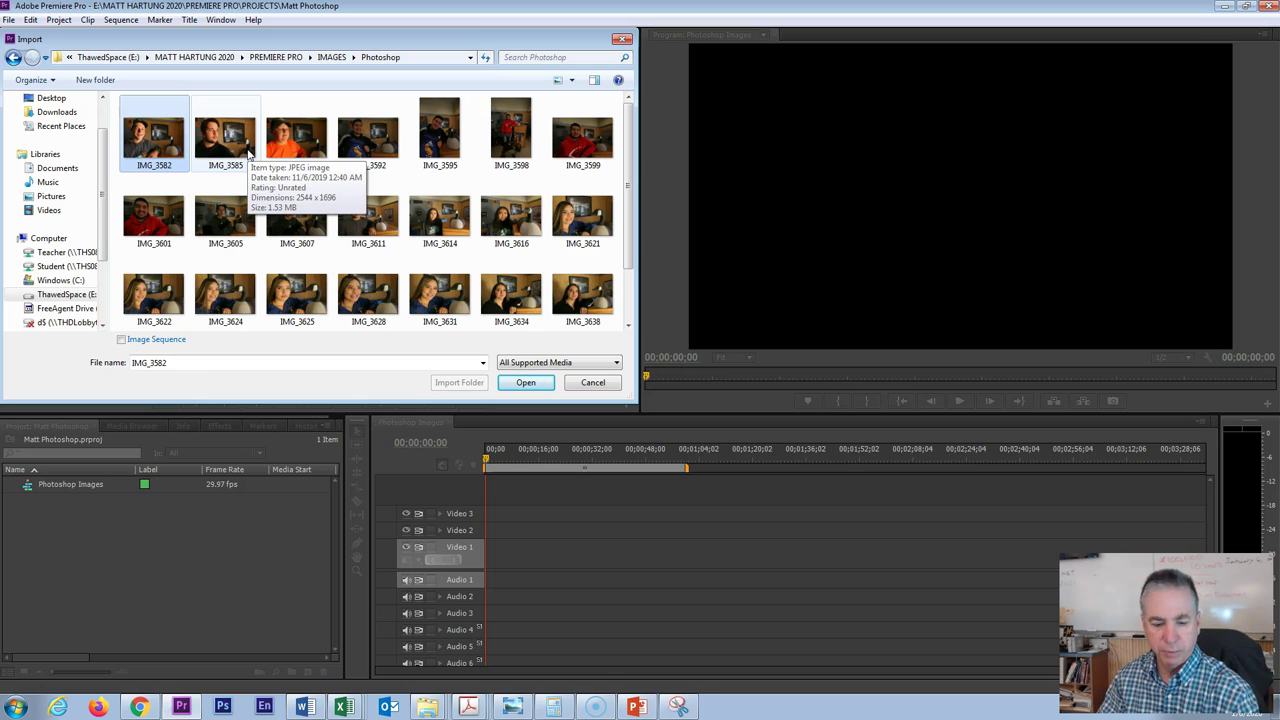
key(ctrl+a)
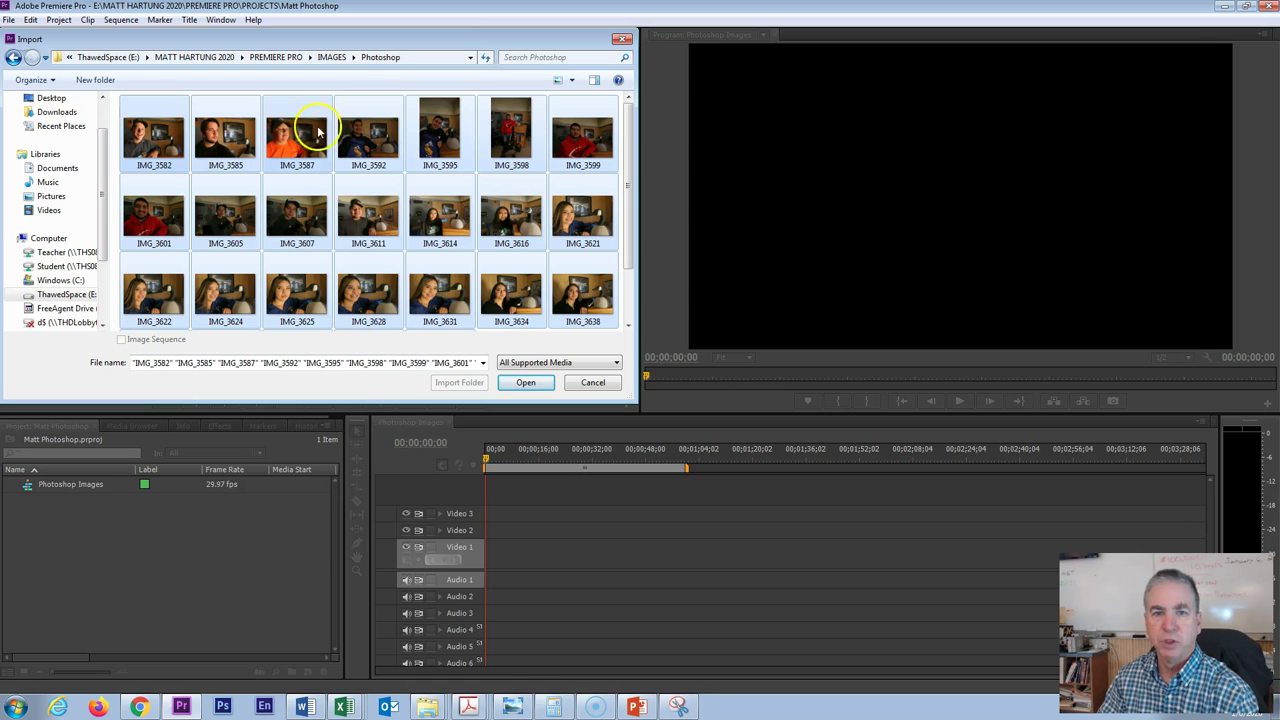
click(528, 384)
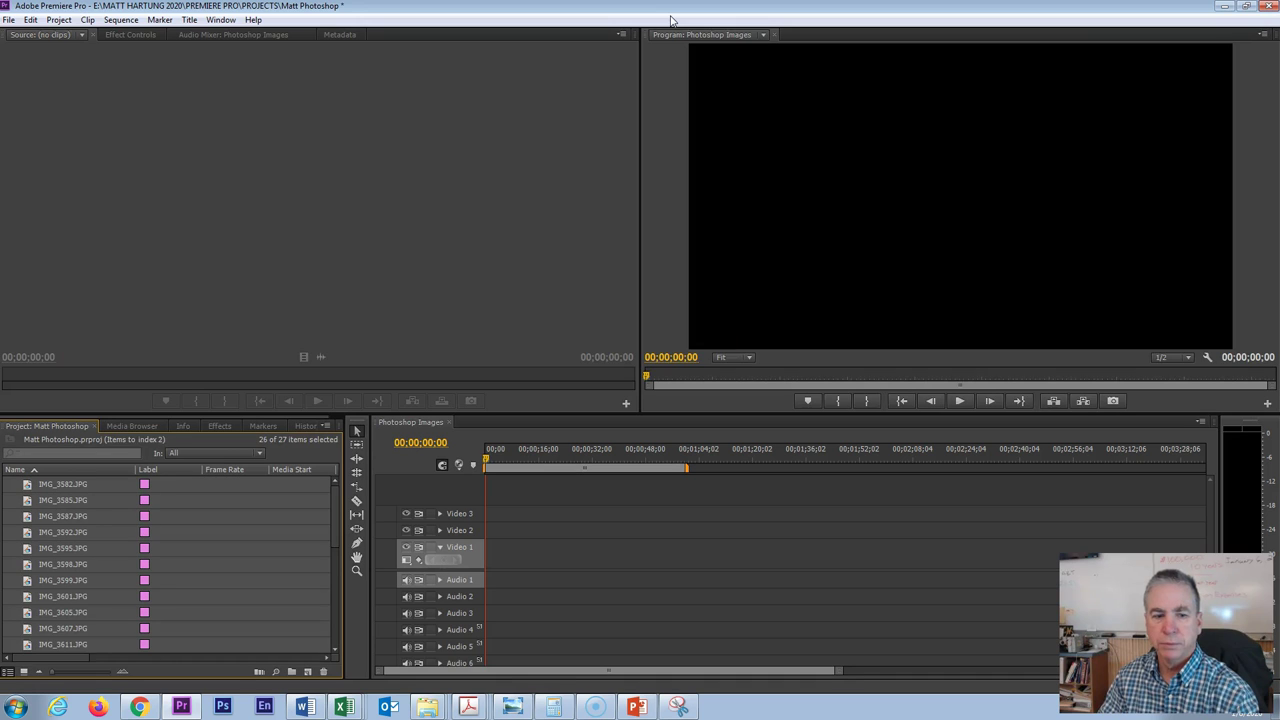
- Clear the selection of imported items and preview IMG_3582.JPG and IMG_3585.JPG in the source monitor
click(234, 514)
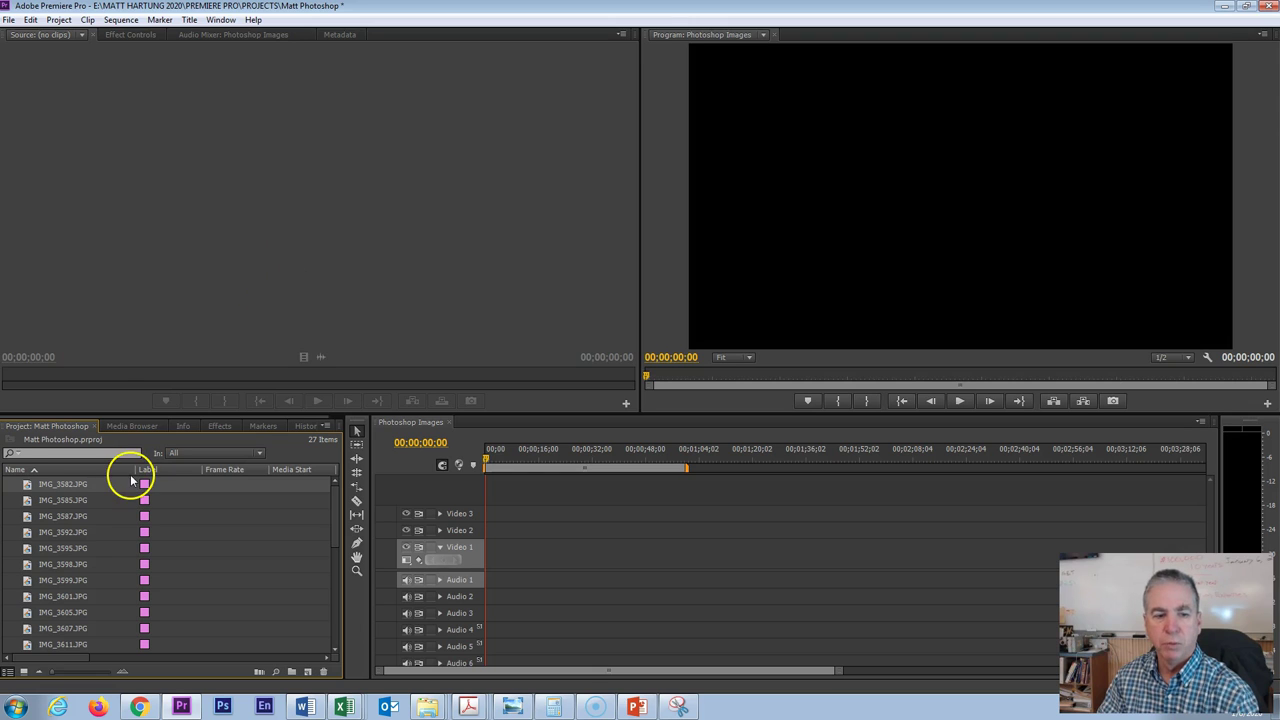
double_click(29, 488)
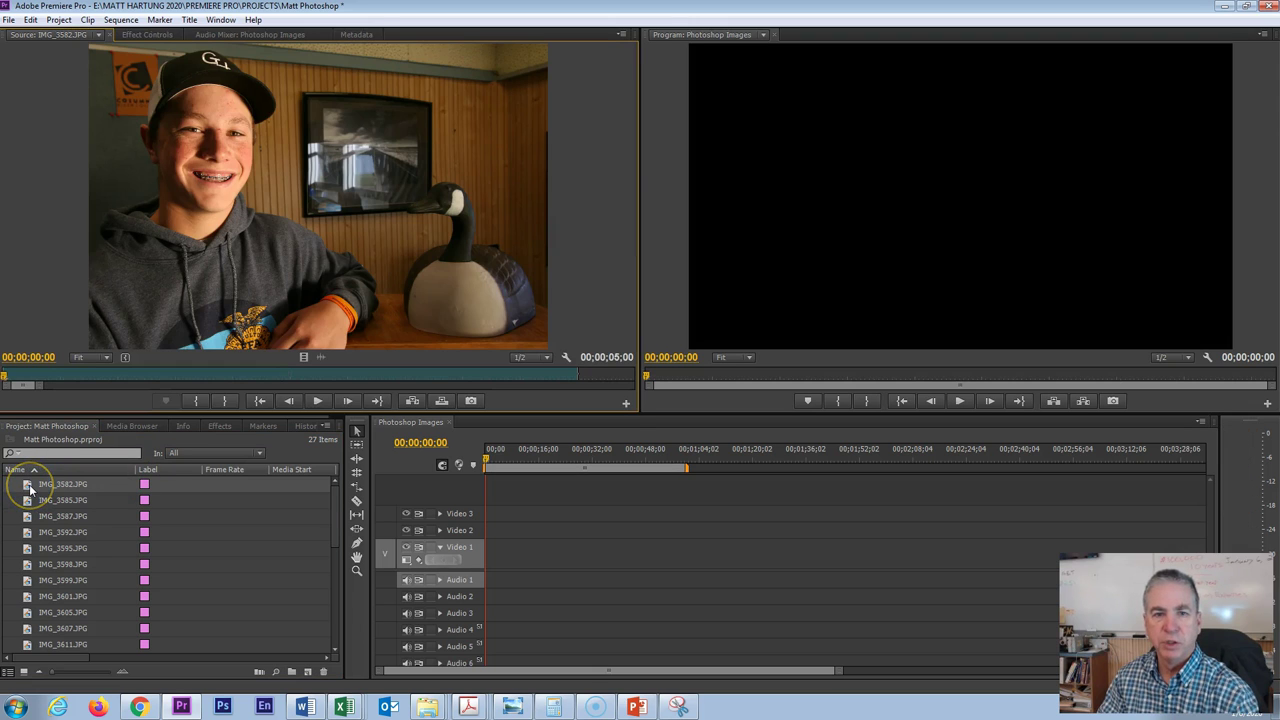
click(28, 505)
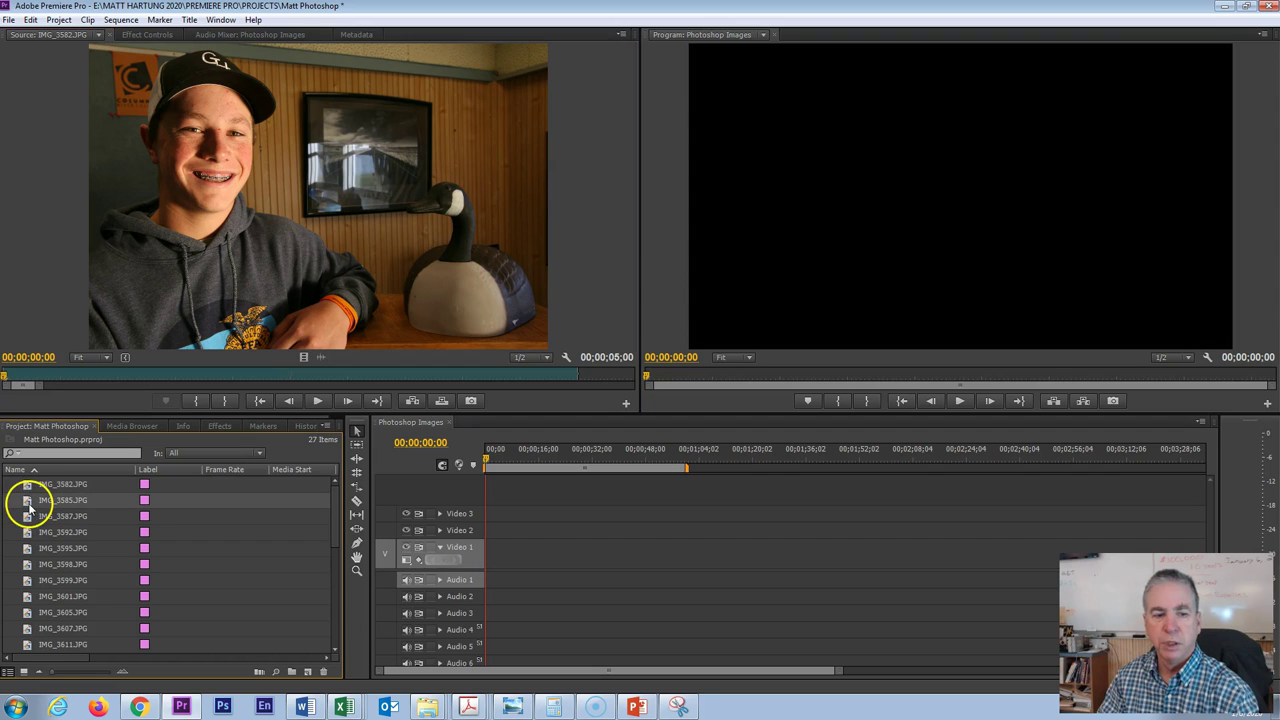
drag(28, 505, 234, 225)
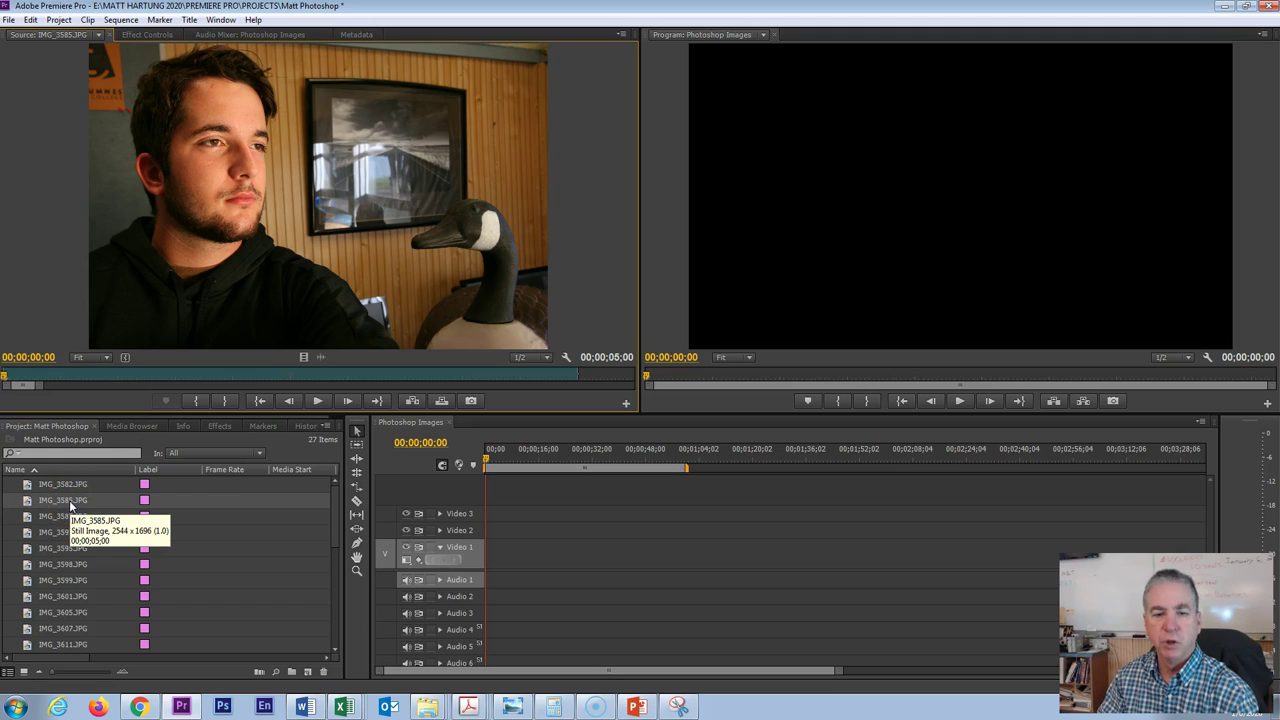
- Show the project items as icons and browse through the image thumbnails
click(293, 462)
click(314, 429)
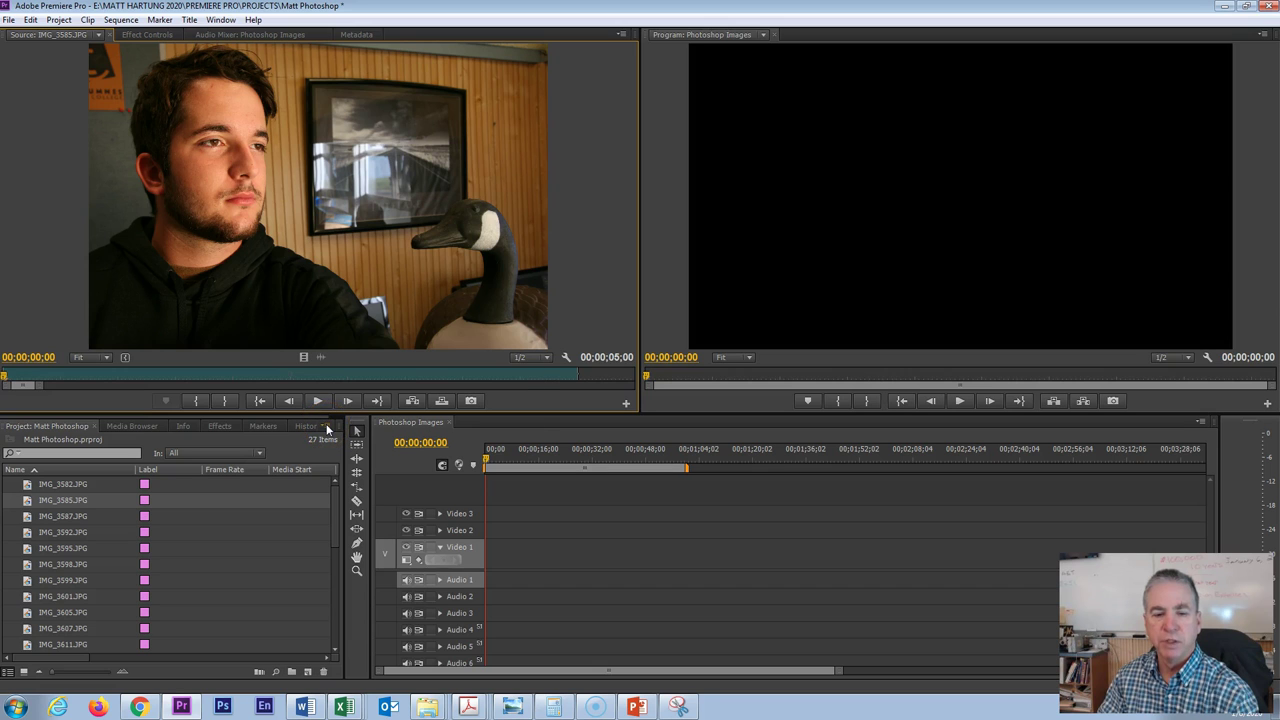
click(327, 429)
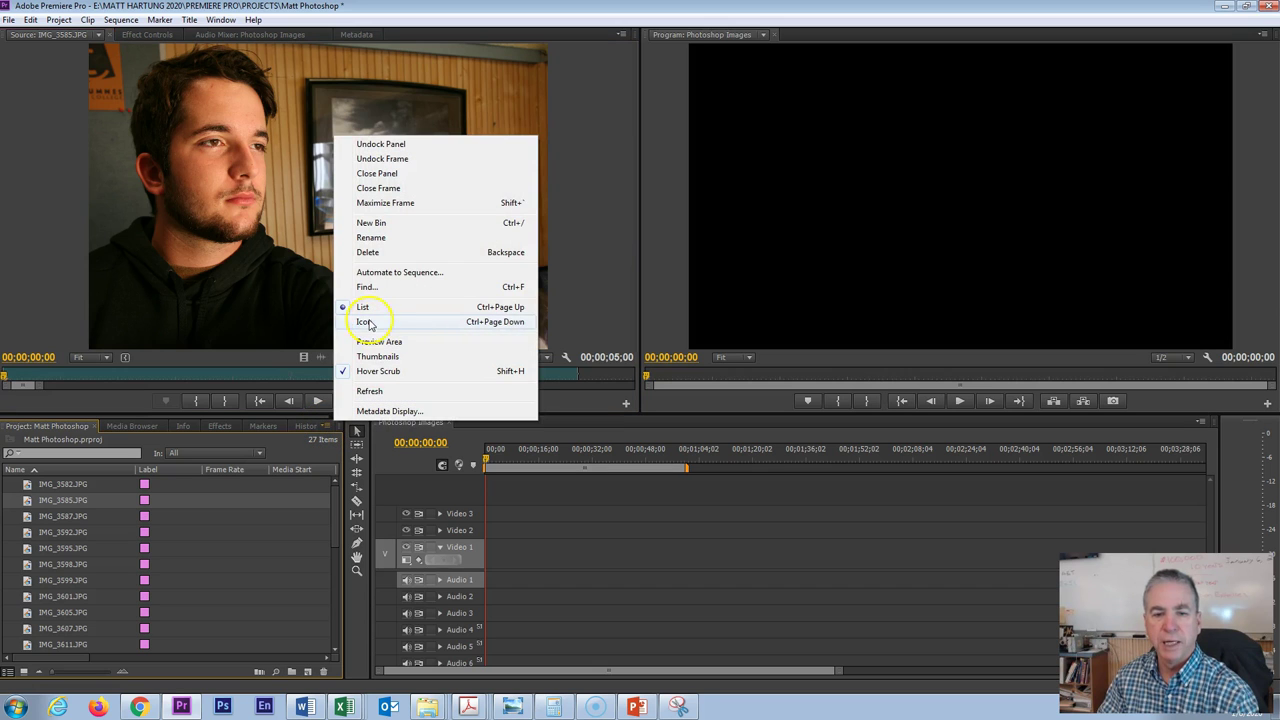
click(364, 321)
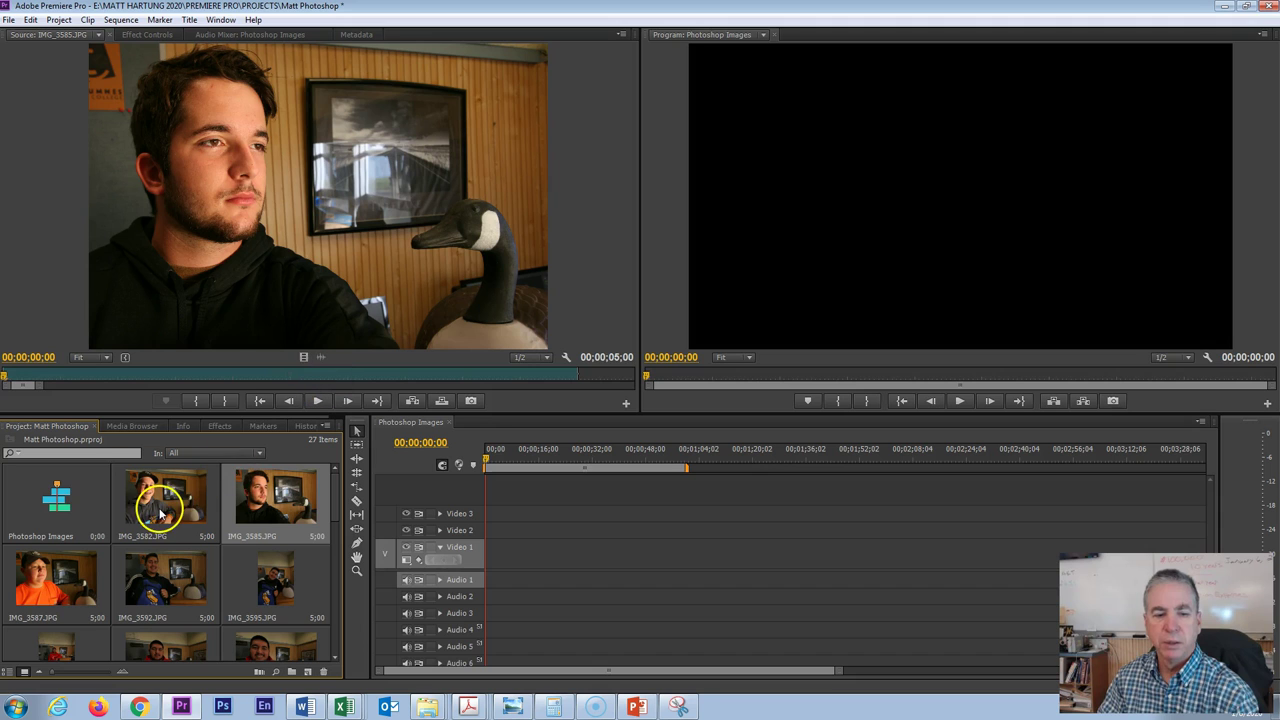
scroll(161, 575, down, 5)
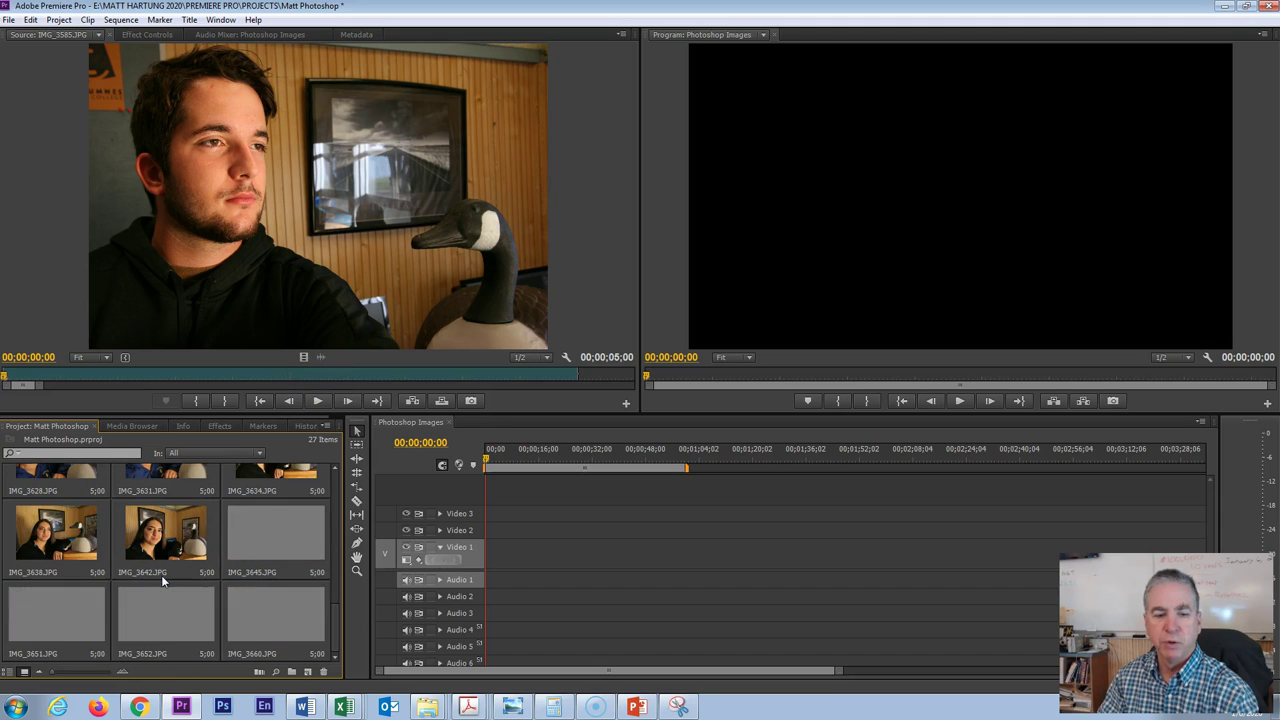
scroll(161, 575, up, 5)
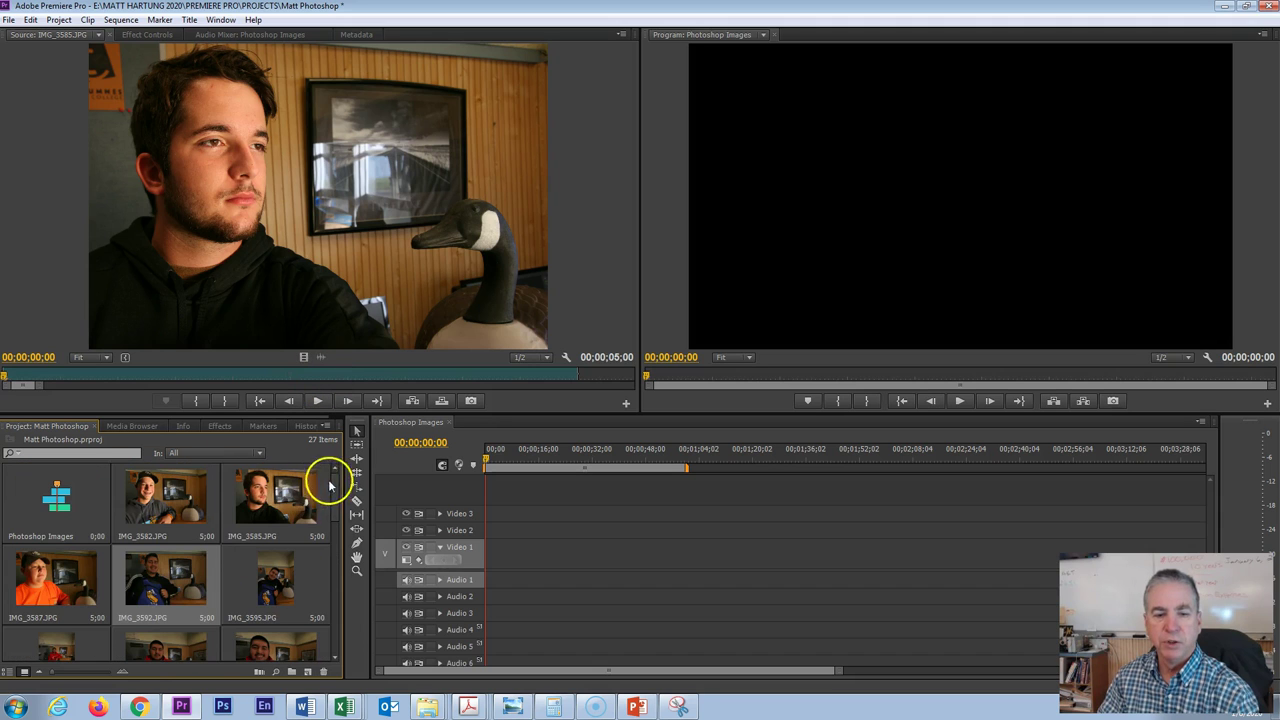
click(283, 507)
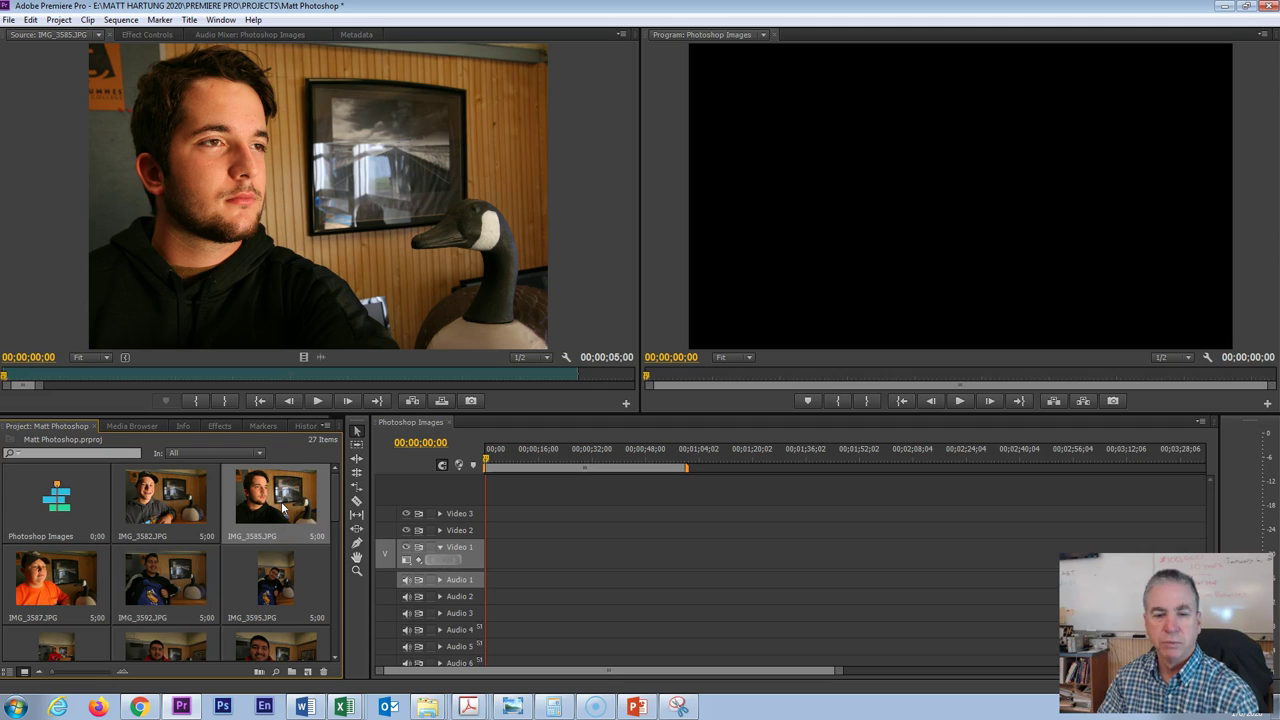
click(334, 508)
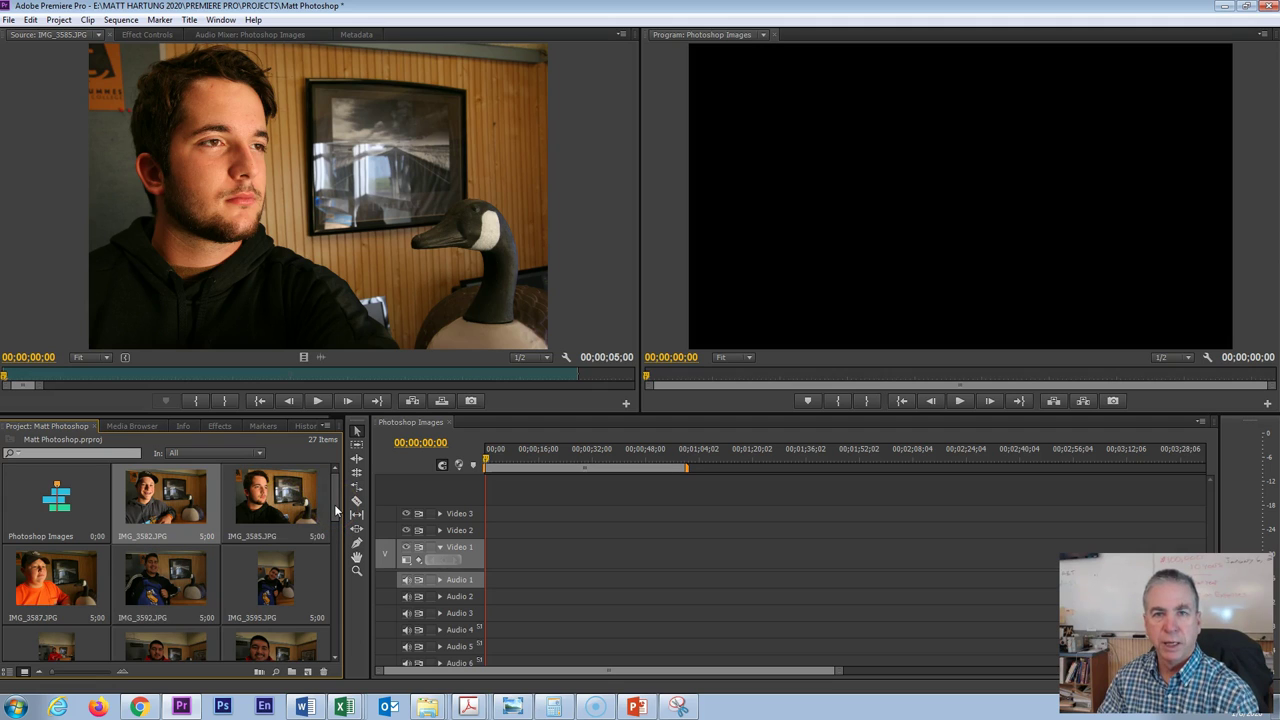
click(312, 488)
click(174, 490)
- Switch the project items back to list view
click(314, 436)
click(326, 426)
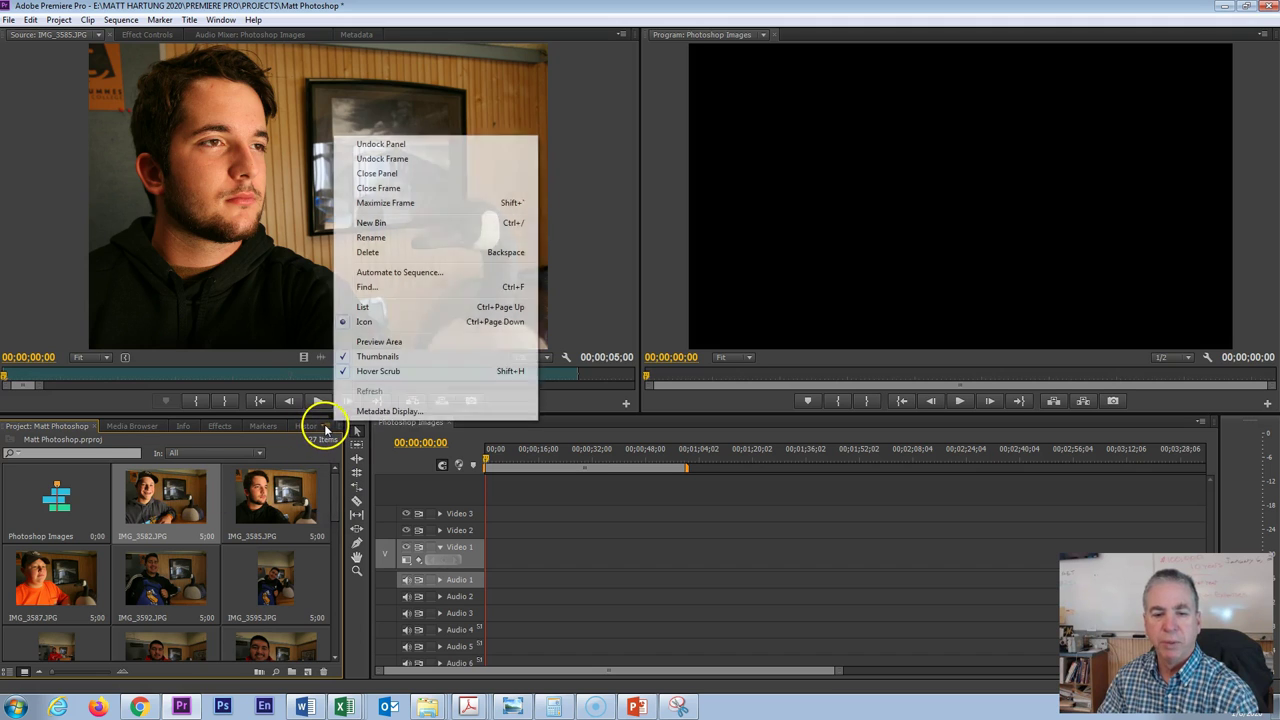
click(363, 309)
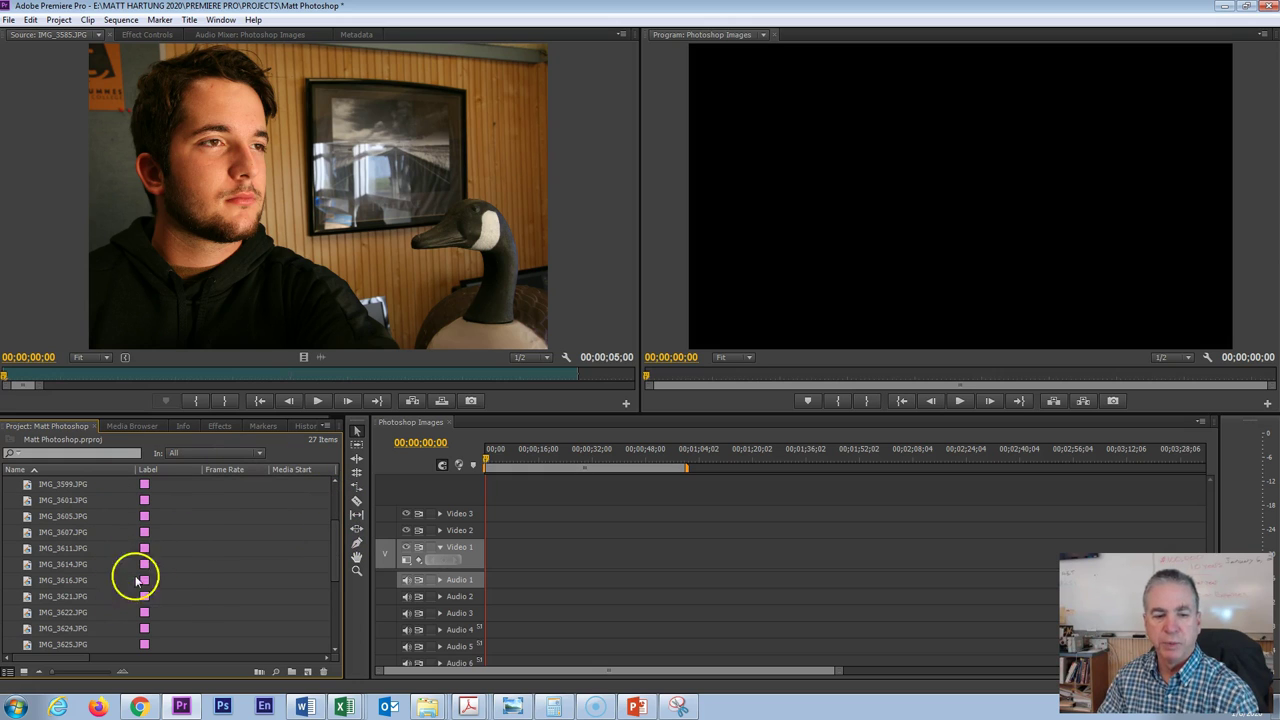
- Create a new bin in the project and name it Images
scroll(228, 585, down, 5)
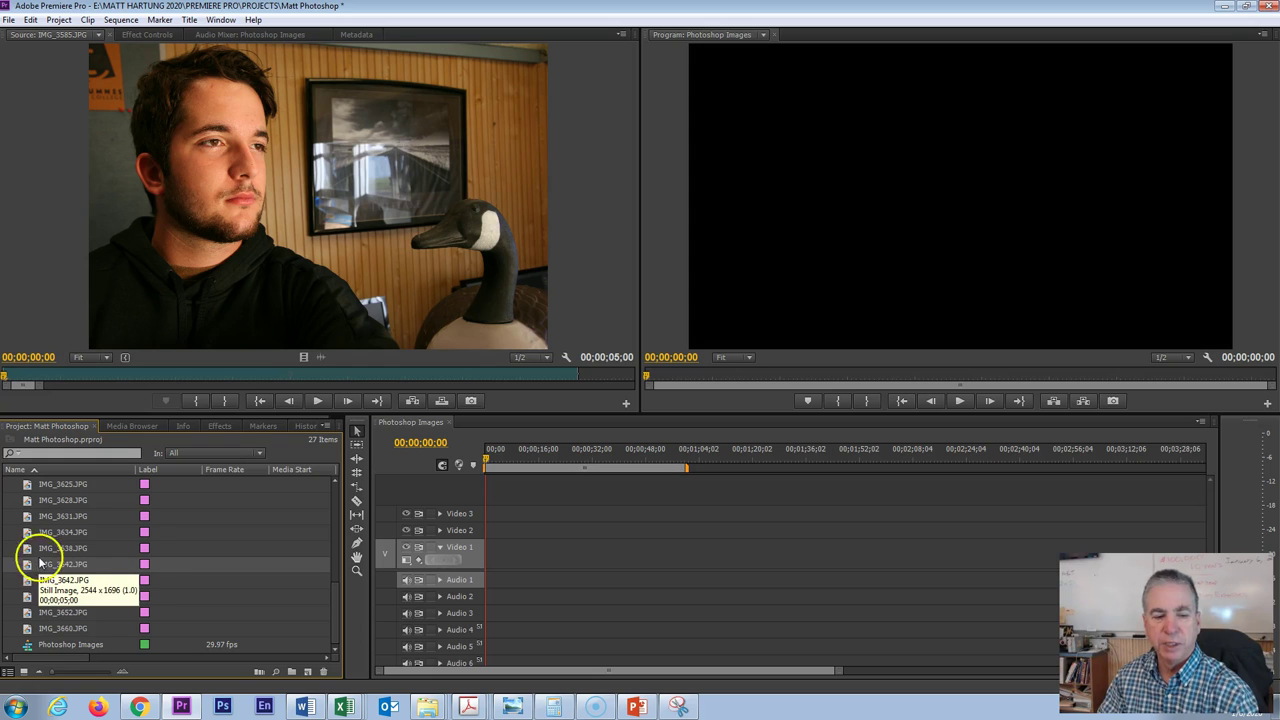
click(31, 507)
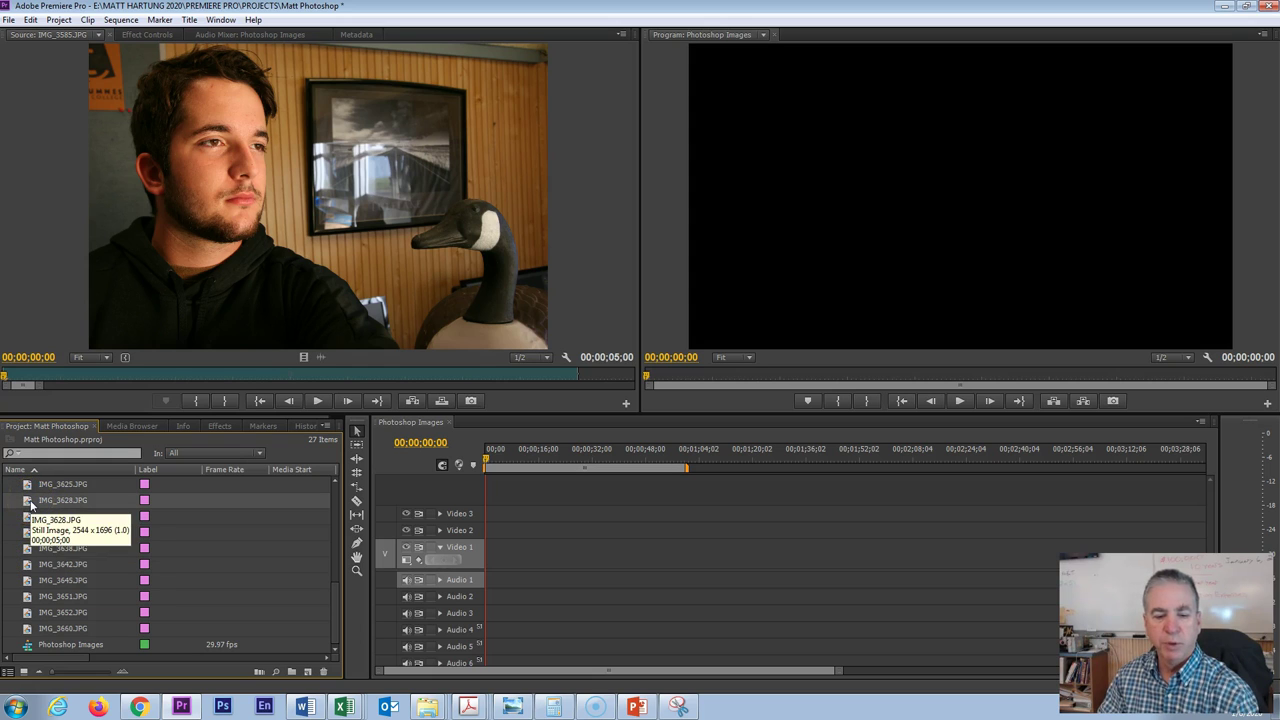
click(29, 488)
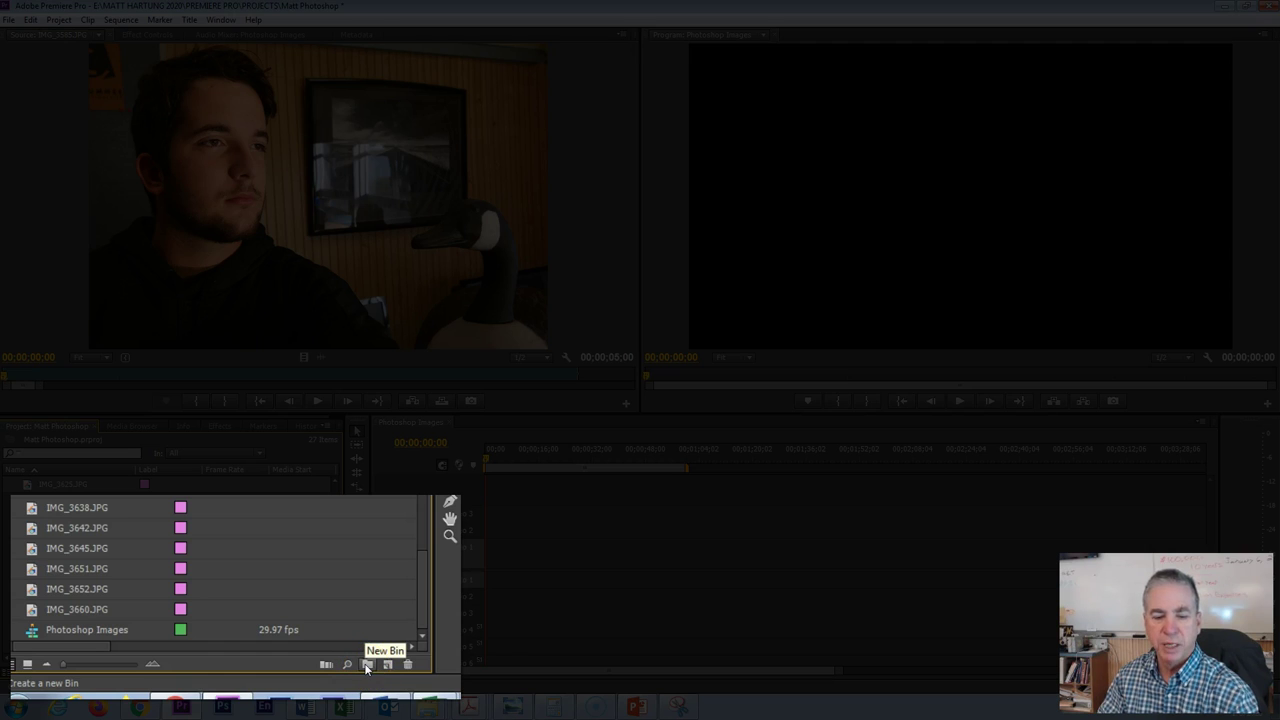
click(367, 665)
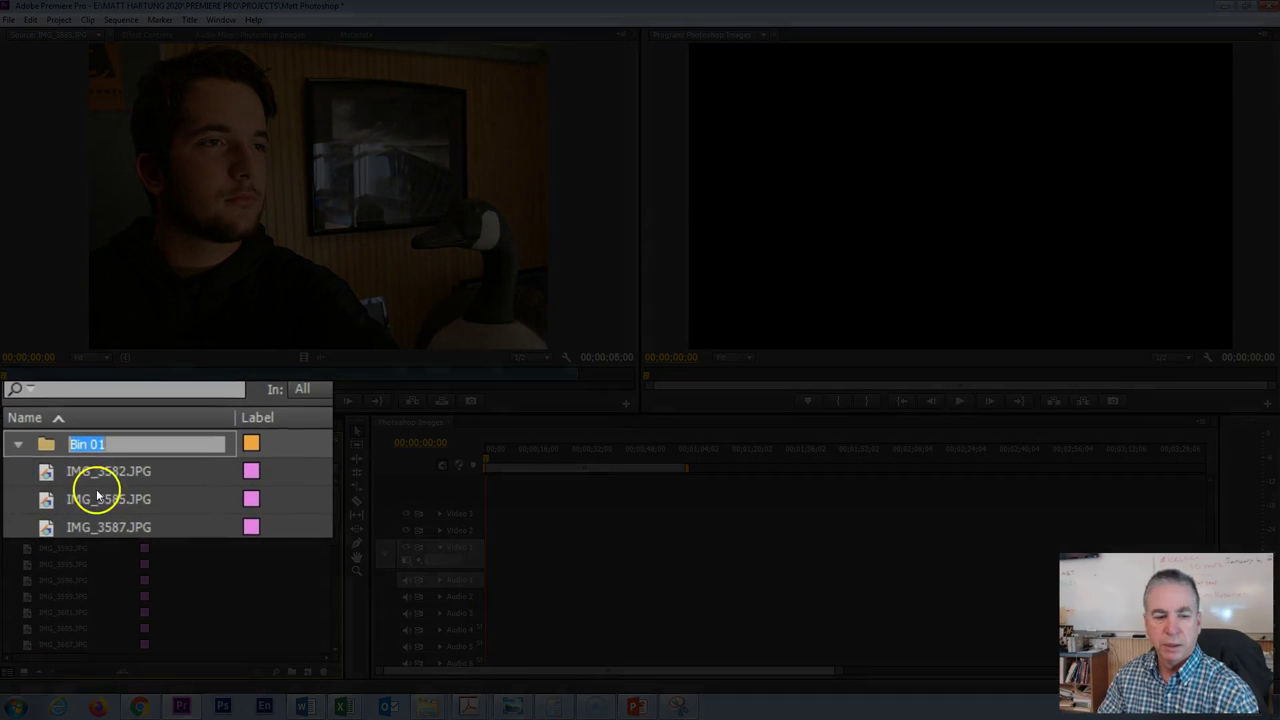
text(I)
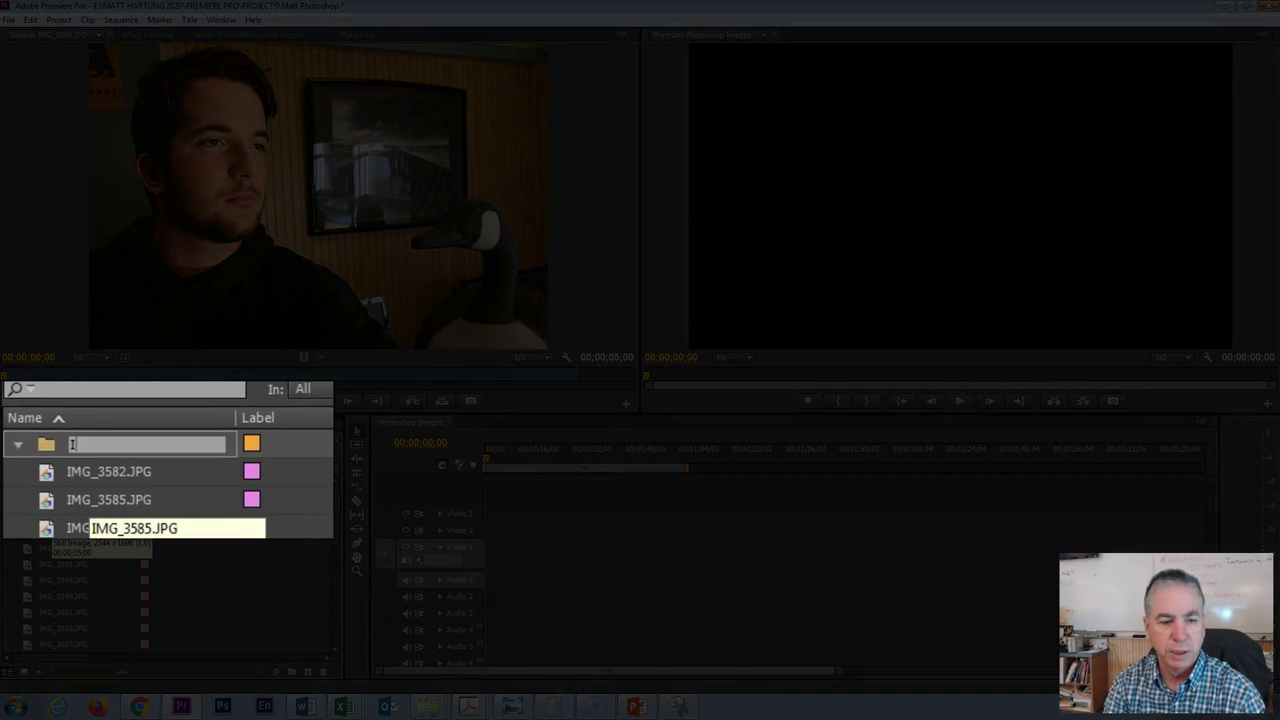
text(mages)
key(Tab)
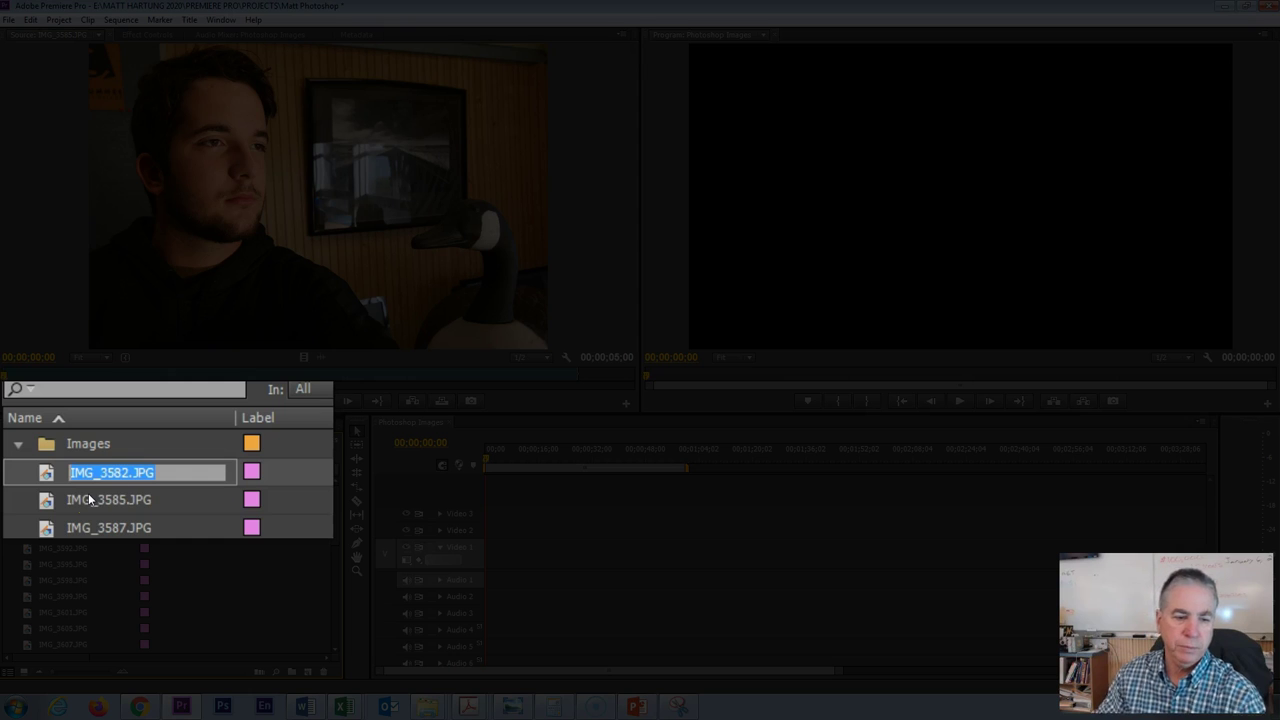
- Move IMG_3582.JPG into the Images bin
click(40, 440)
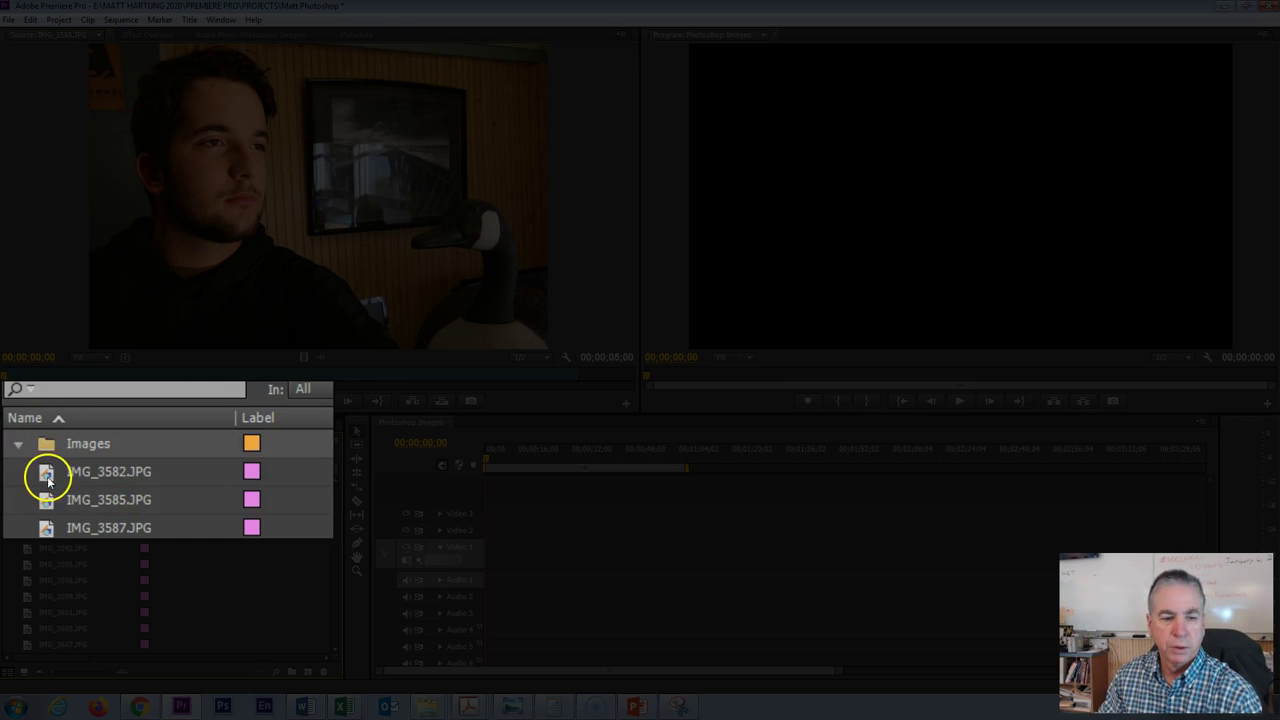
click(49, 476)
click(63, 623)
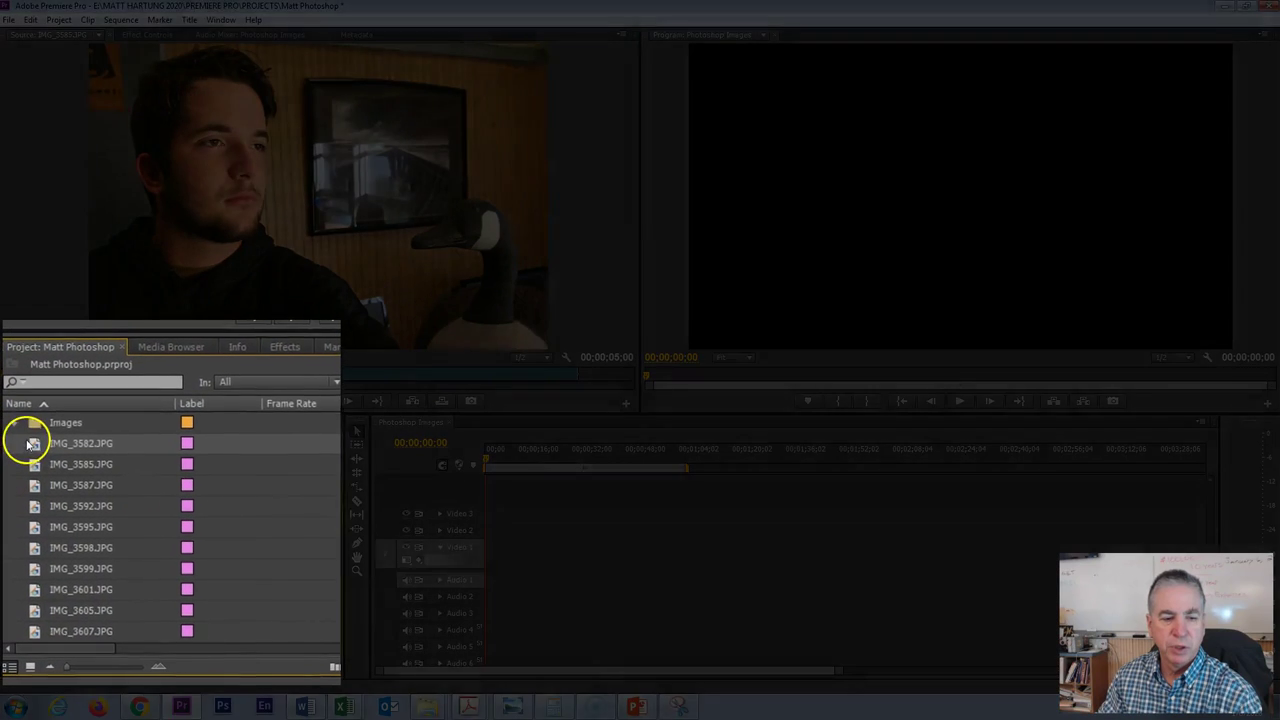
drag(32, 443, 77, 417)
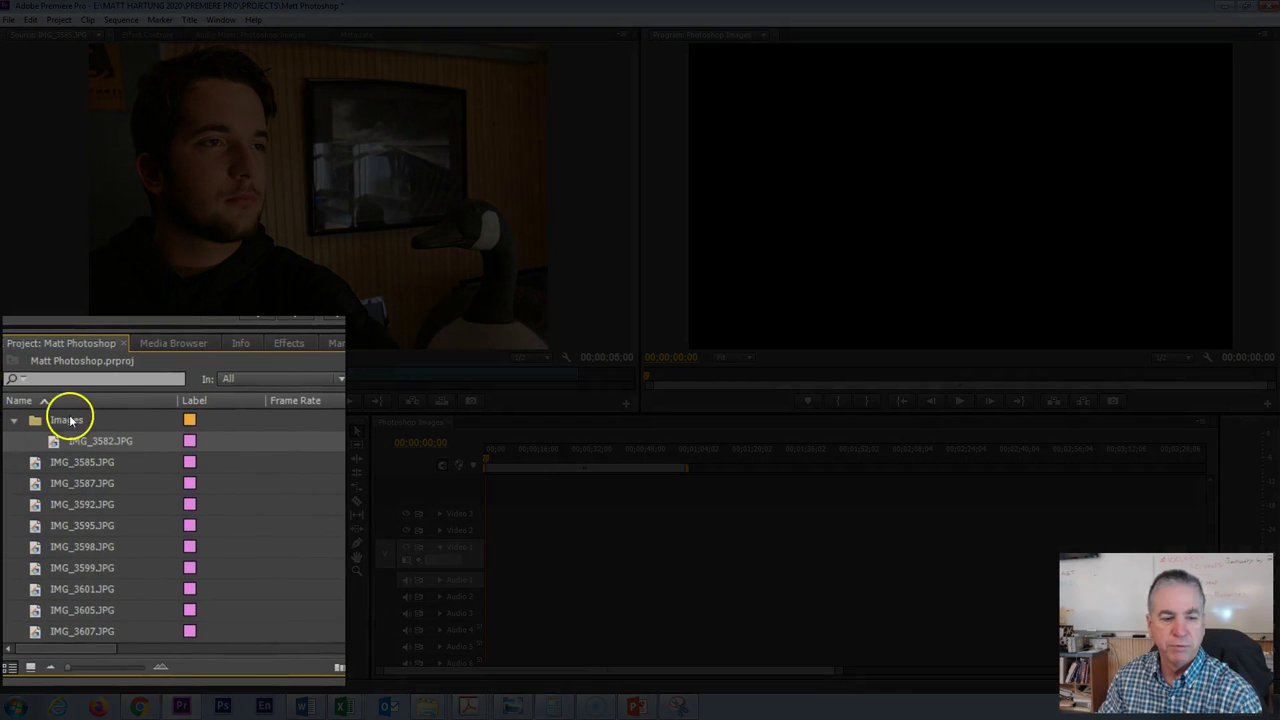
- Select all remaining loose JPG images from IMG_3585.JPG onward and move them into the Images bin
click(33, 464)
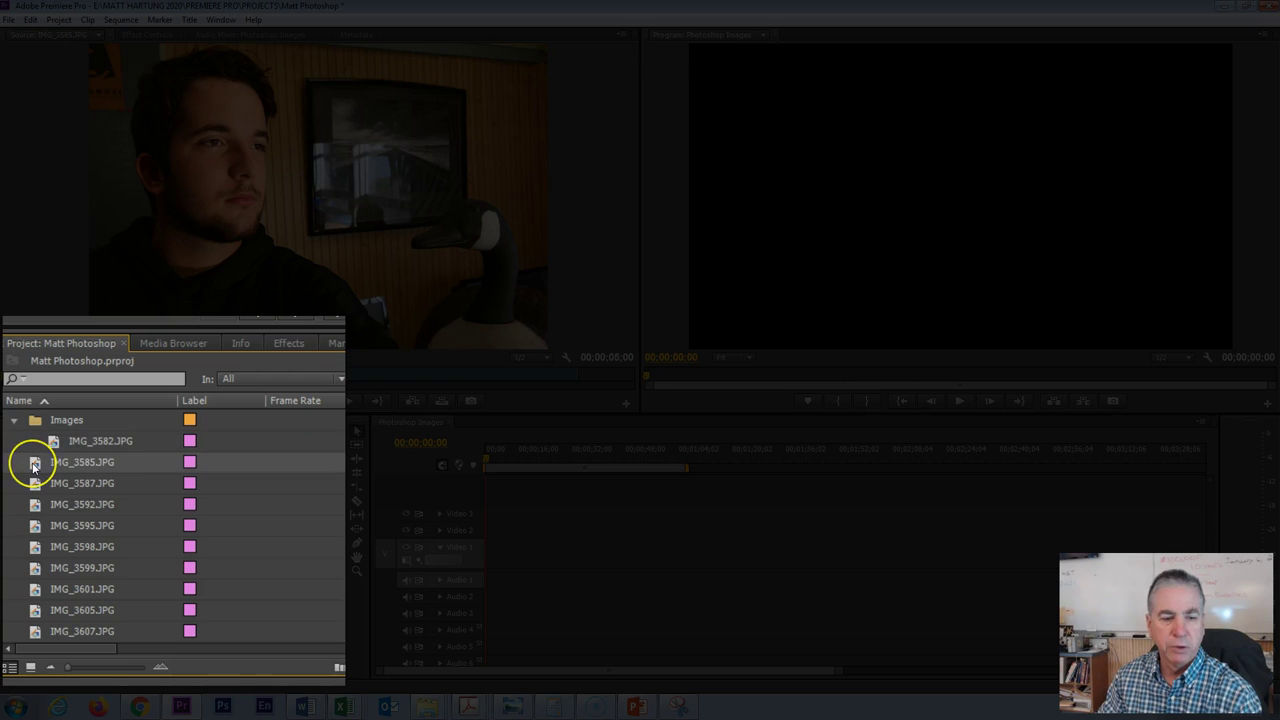
scroll(35, 462, down, 2)
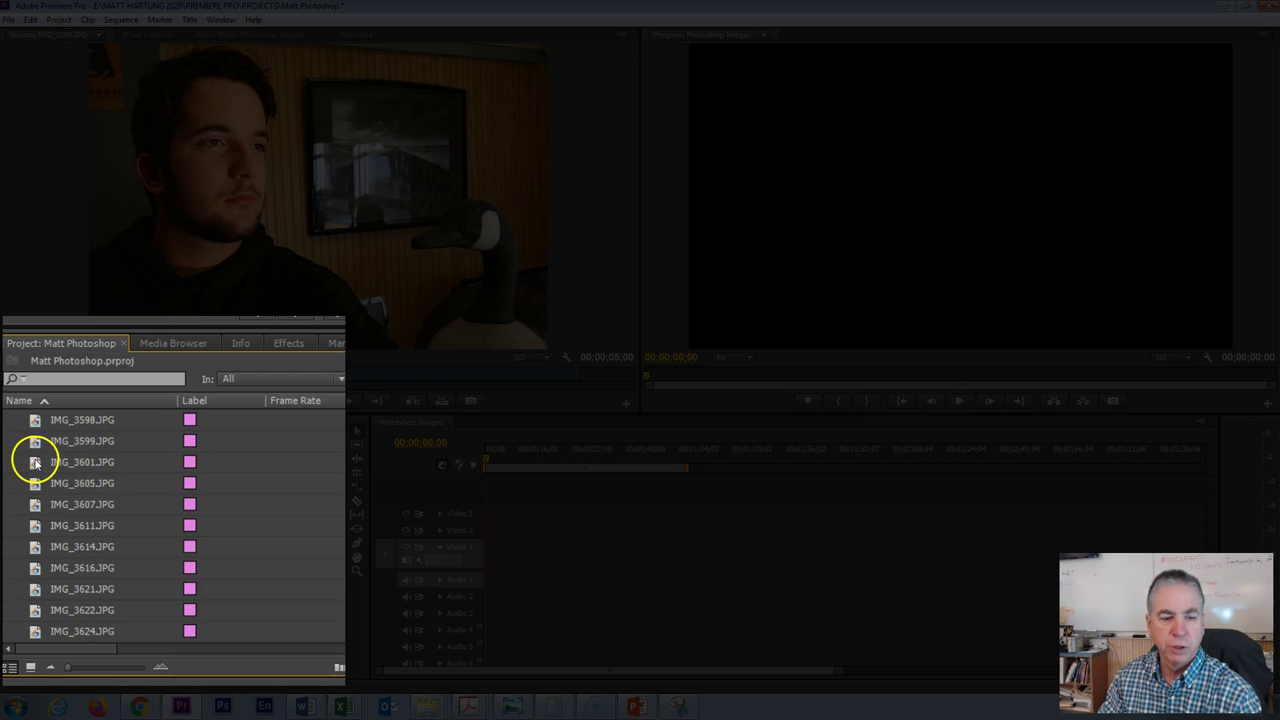
scroll(35, 464, down, 1)
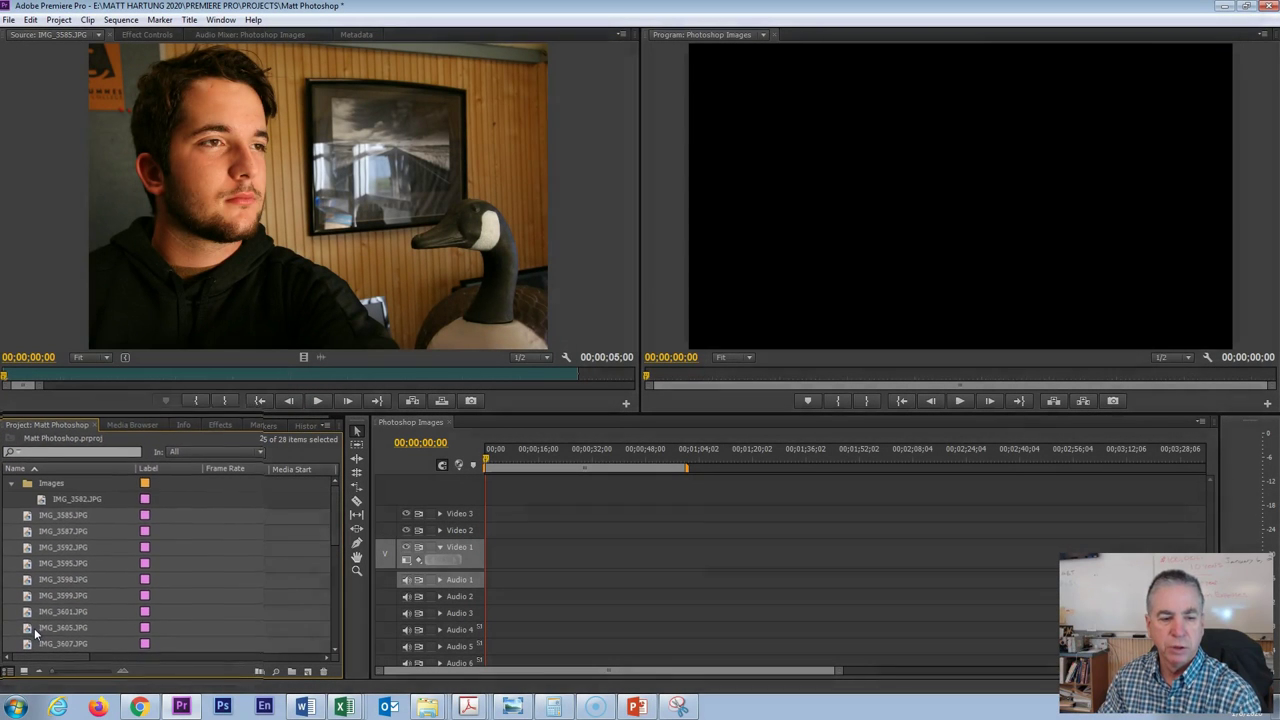
click(110, 507)
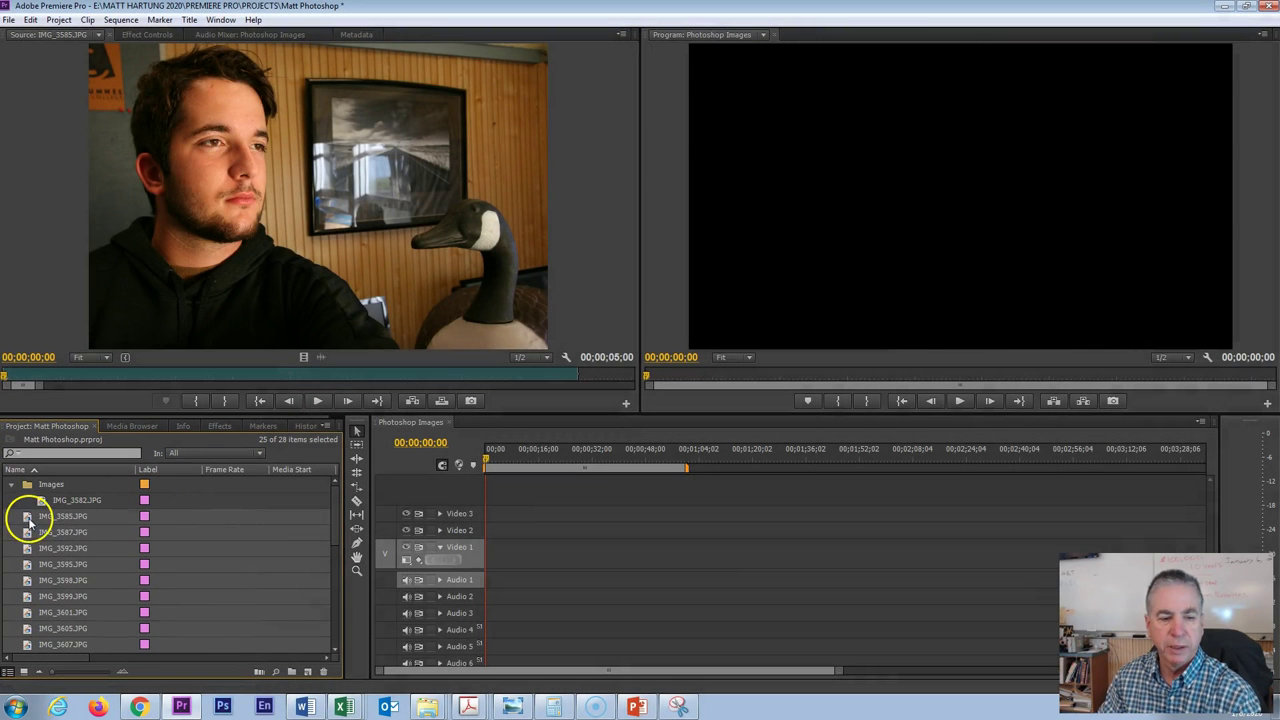
drag(27, 519, 48, 487)
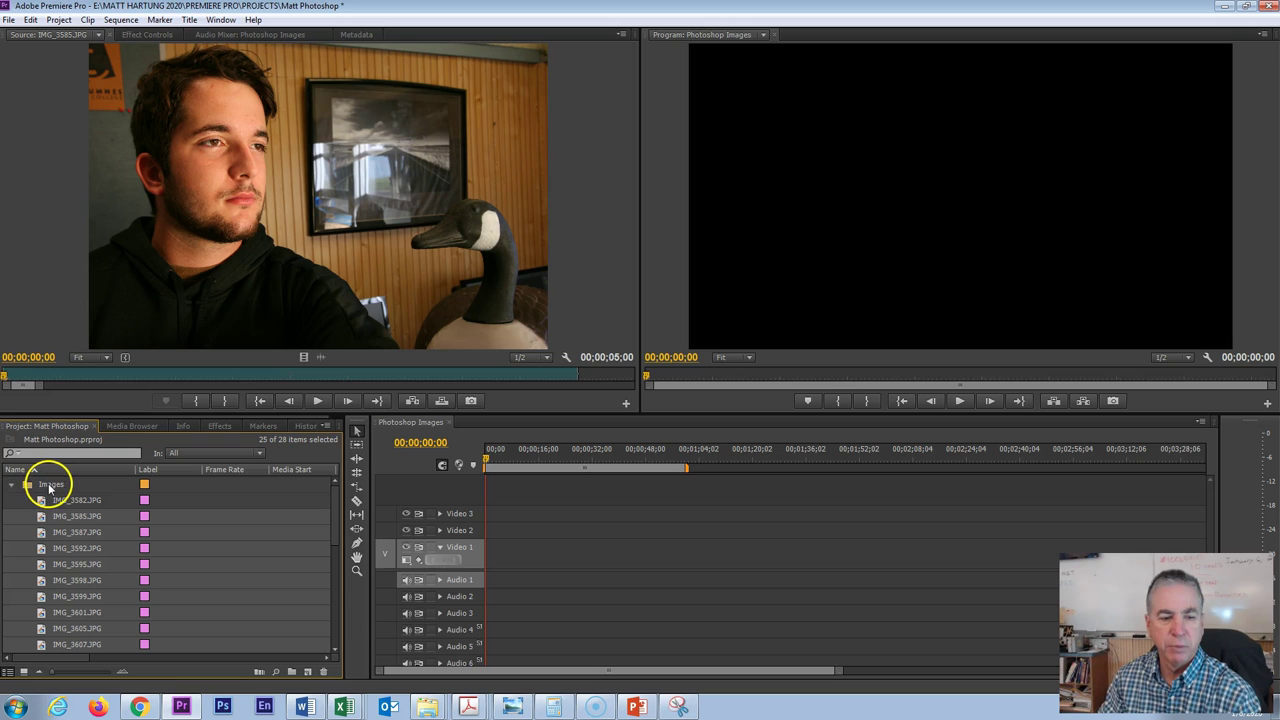
click(67, 566)
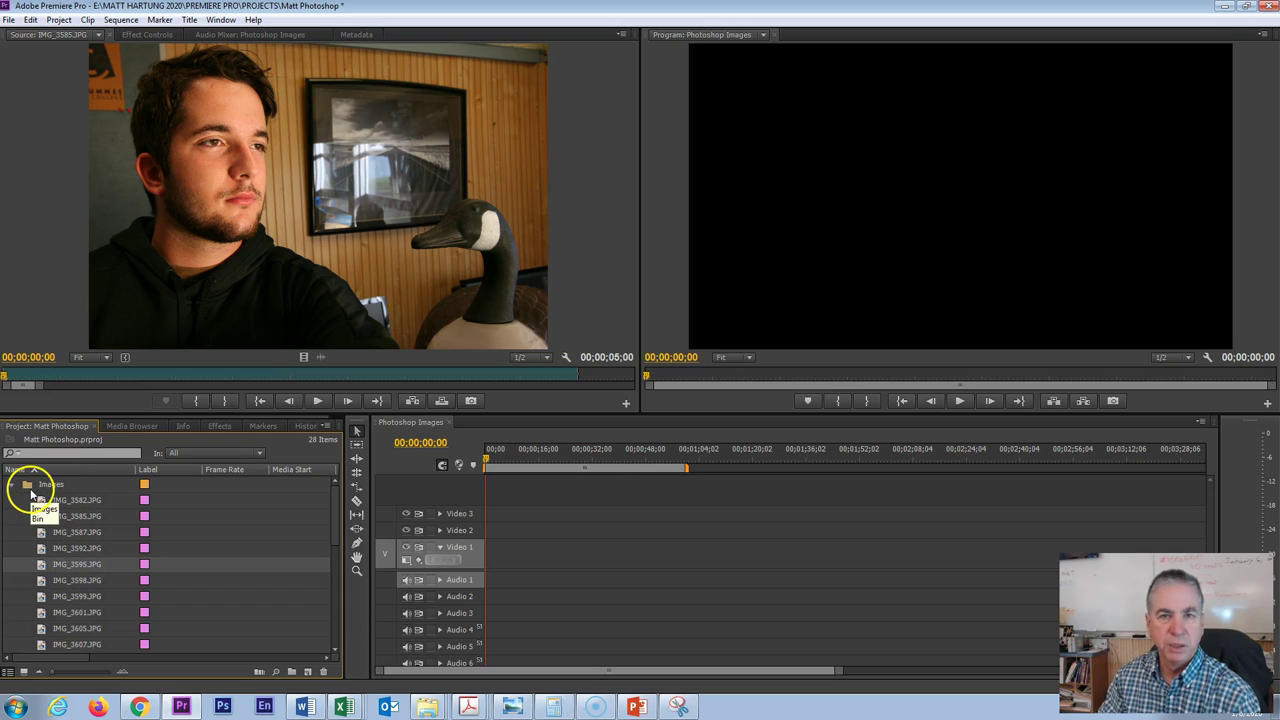
- Collapse the Images bin and clear the selection in the project
click(13, 488)
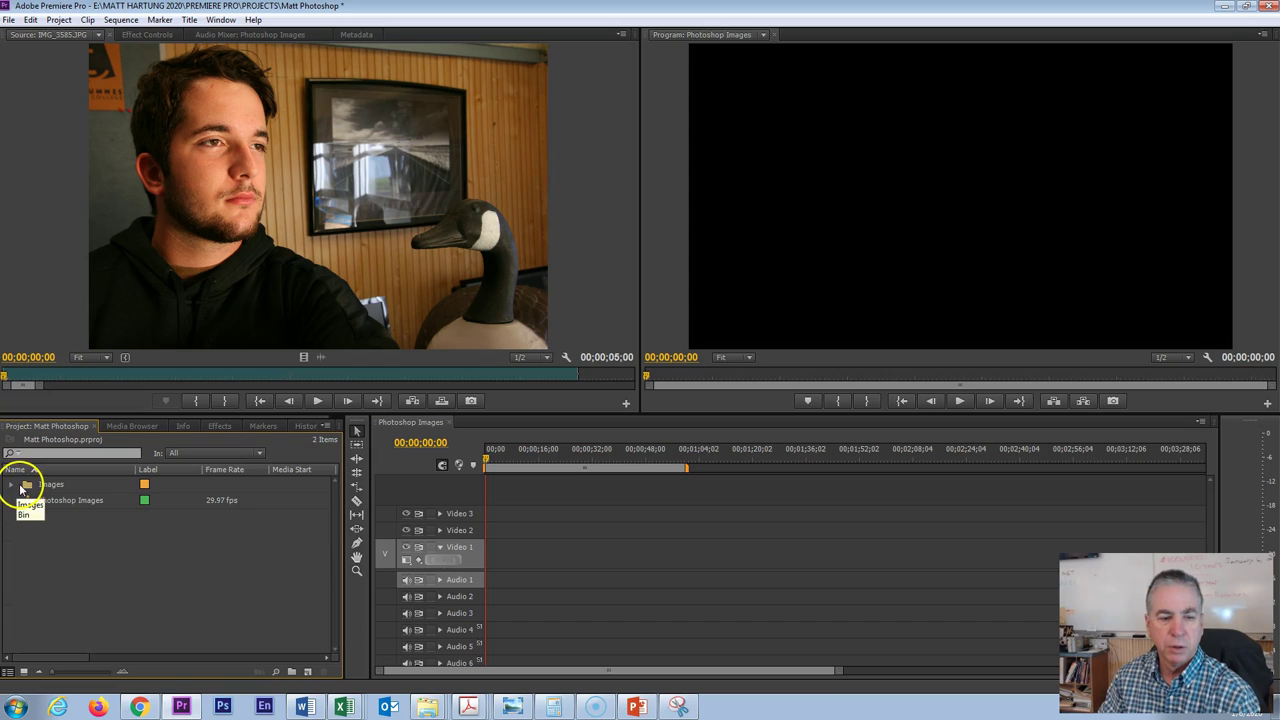
click(27, 490)
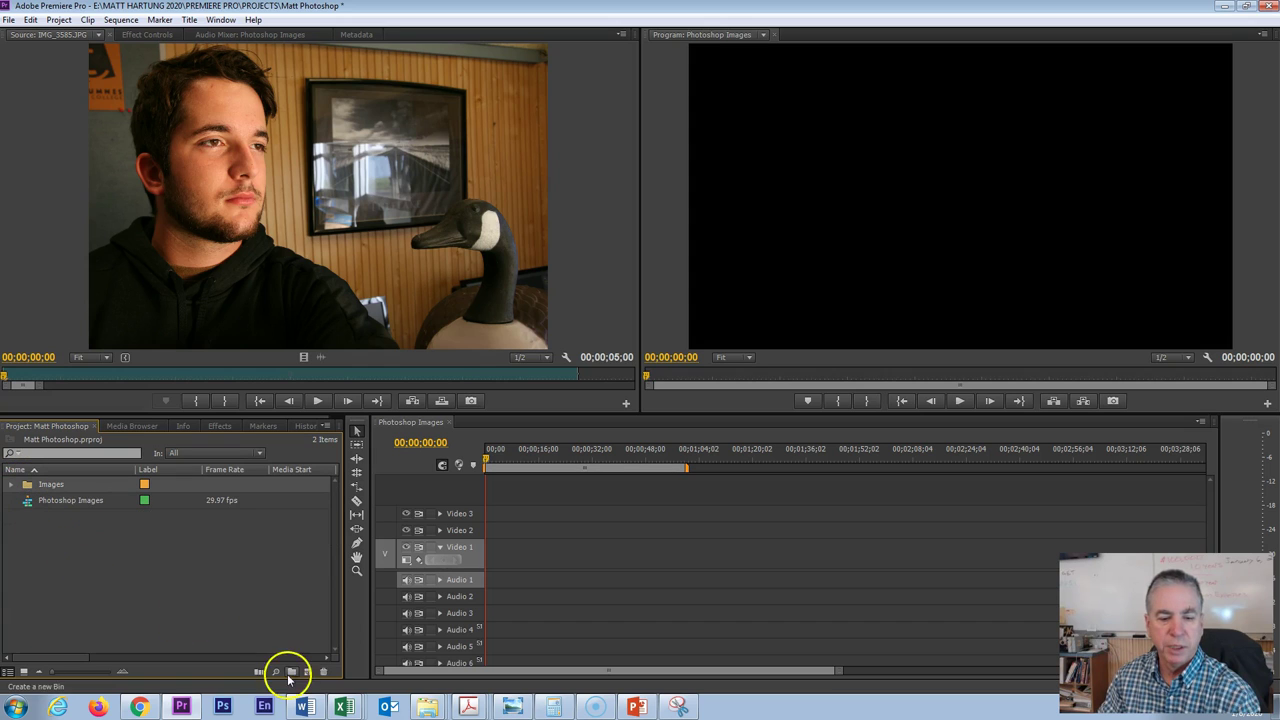
click(153, 583)
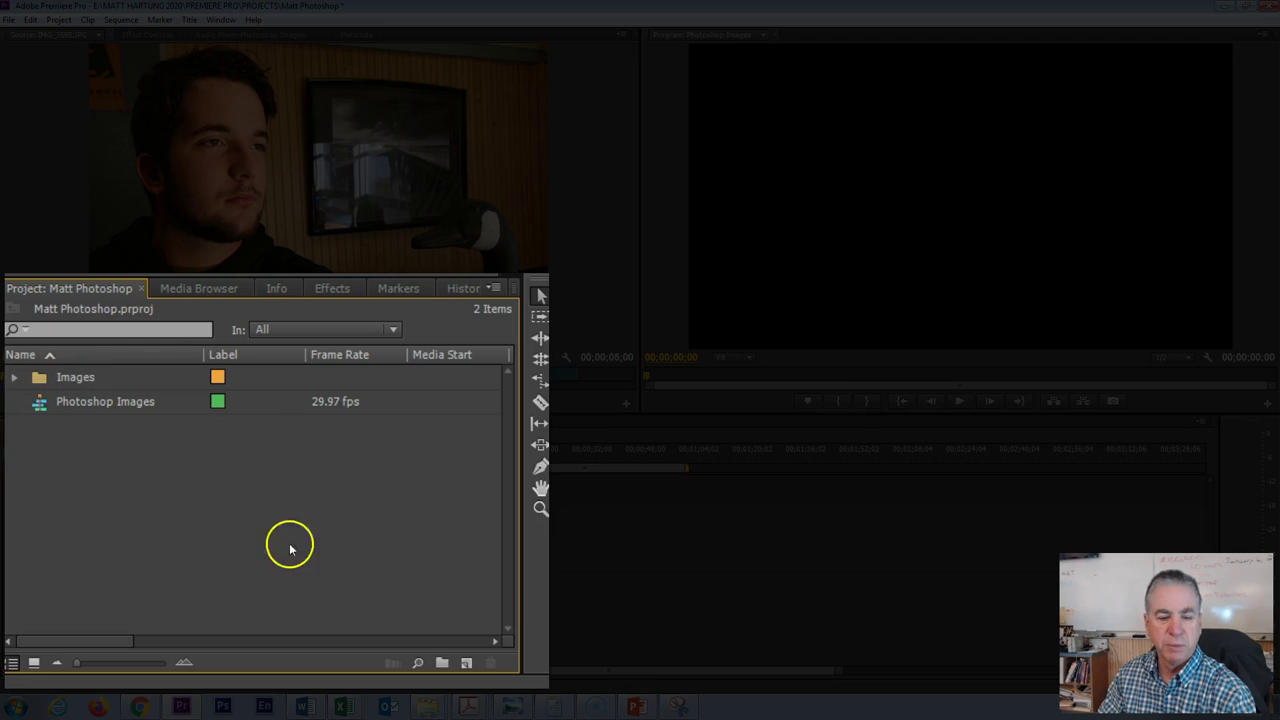
- Create a second bin at the project's root level and name it Sequences
click(442, 664)
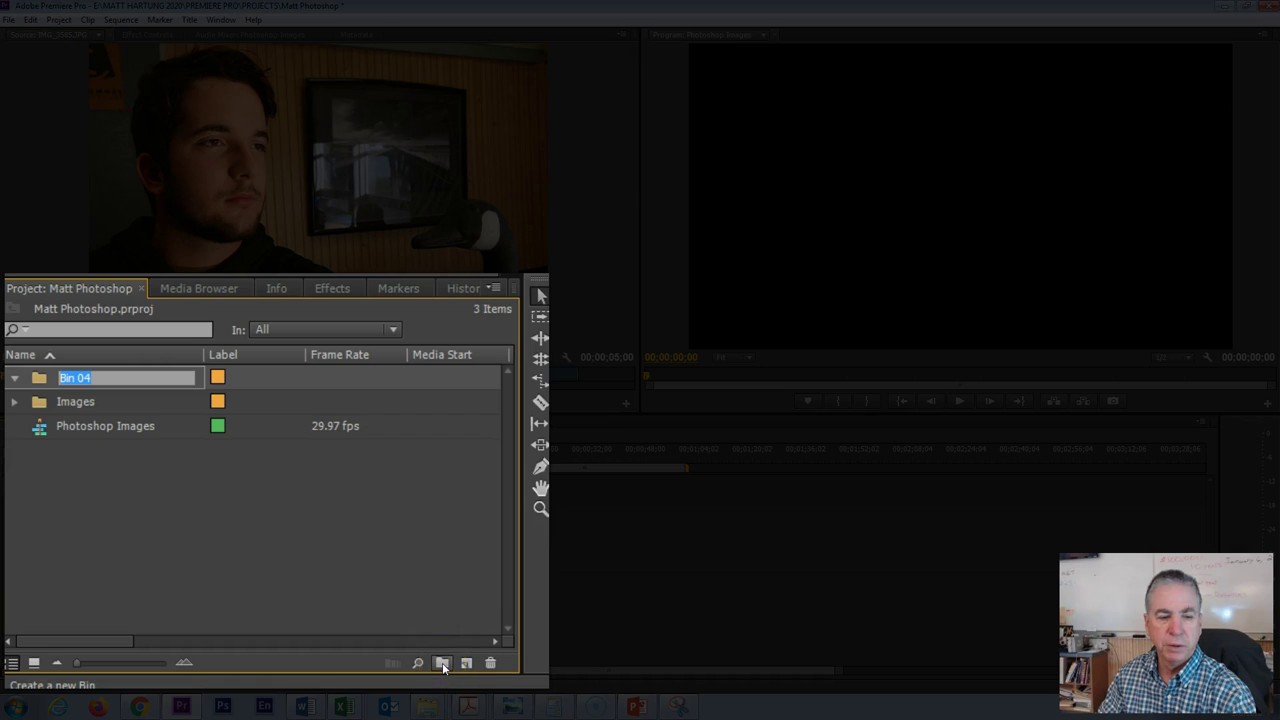
text(Sequences)
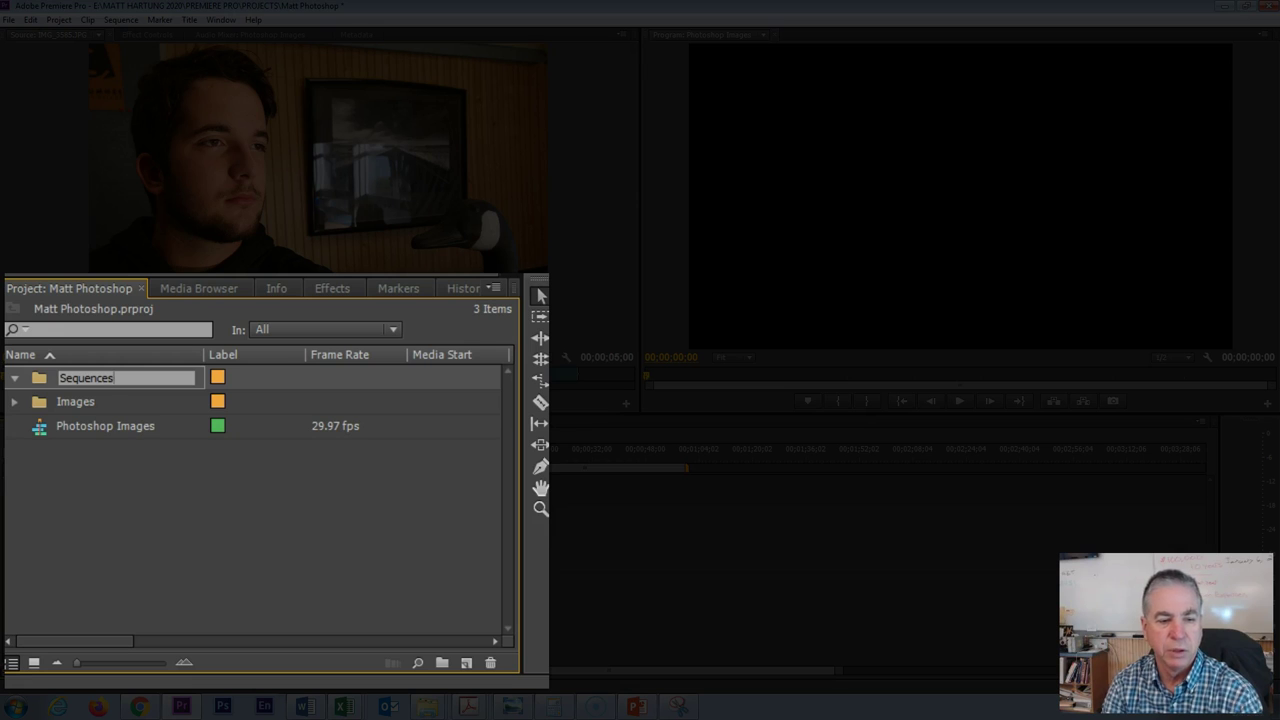
key(Tab)
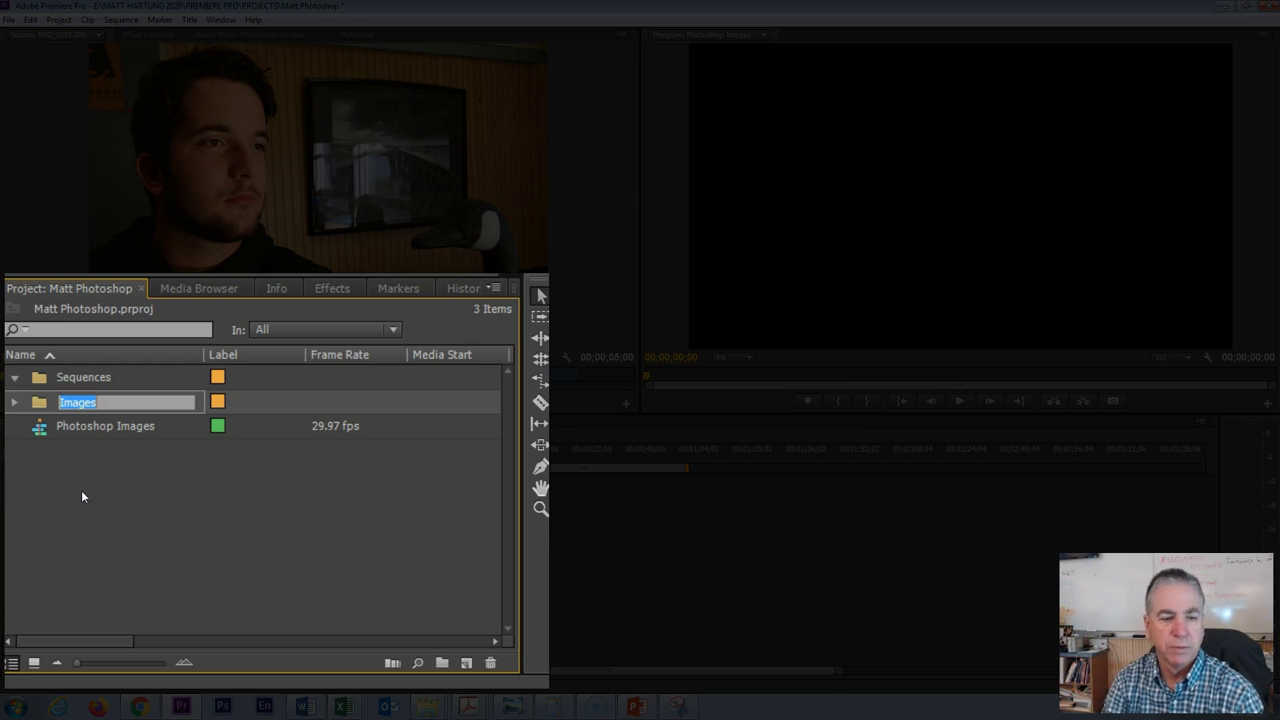
click(40, 376)
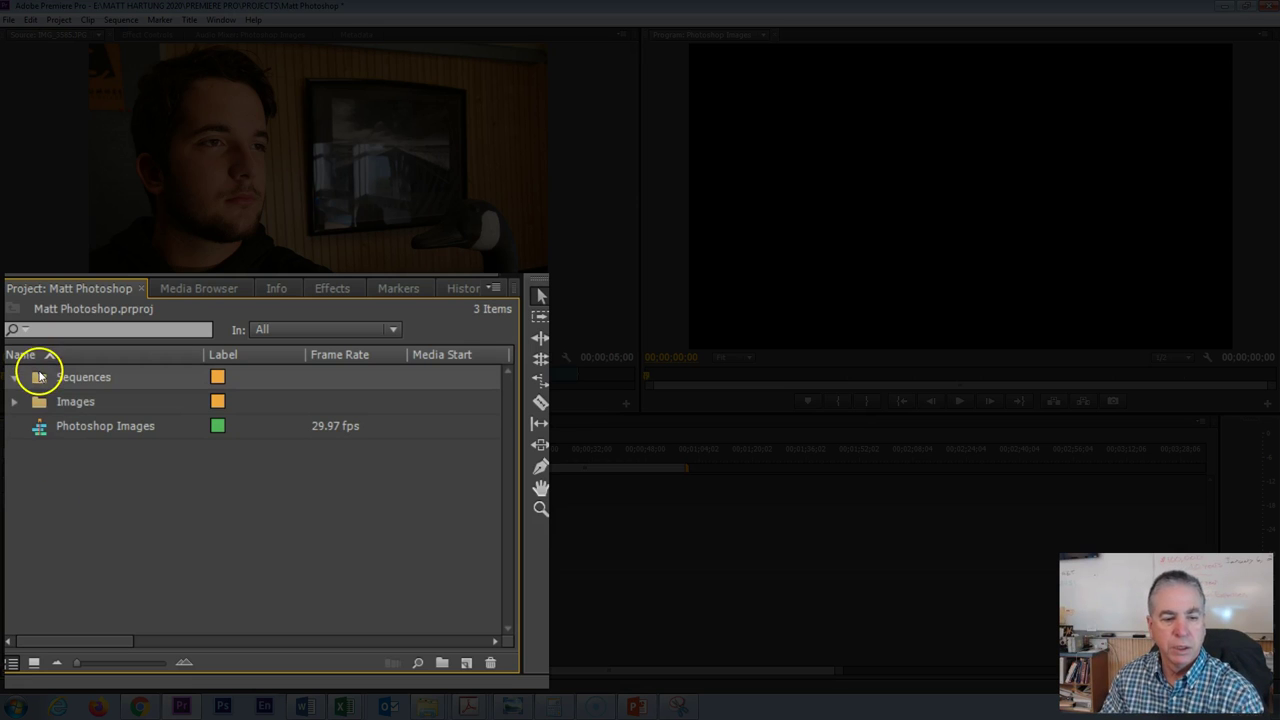
- Move the Photoshop Images sequence into the Sequences bin and collapse that bin
click(65, 424)
drag(33, 440, 80, 380)
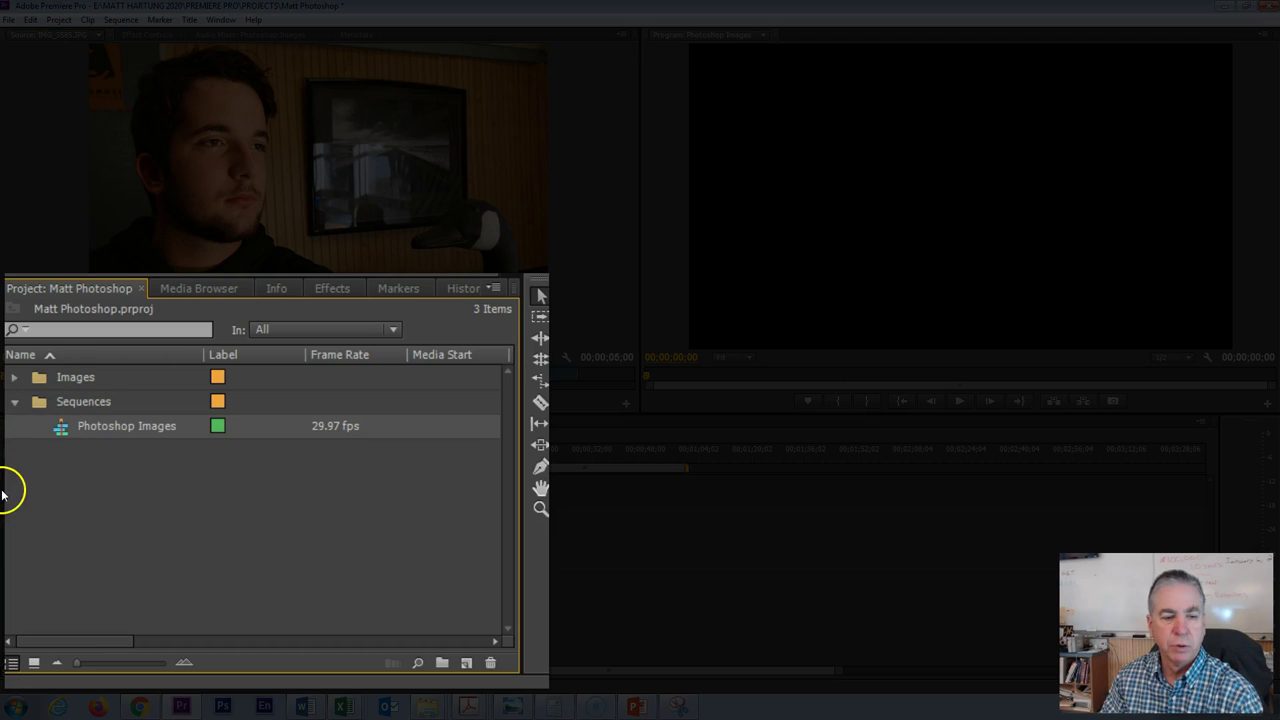
click(14, 401)
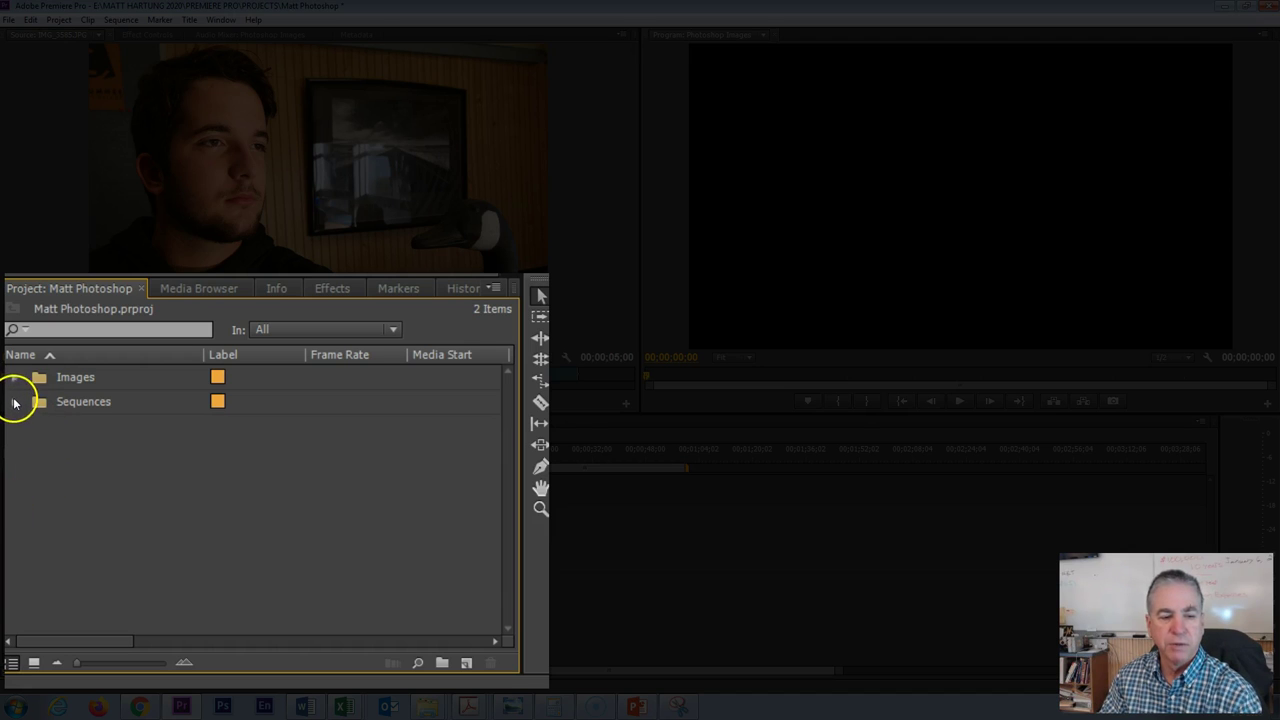
click(14, 401)
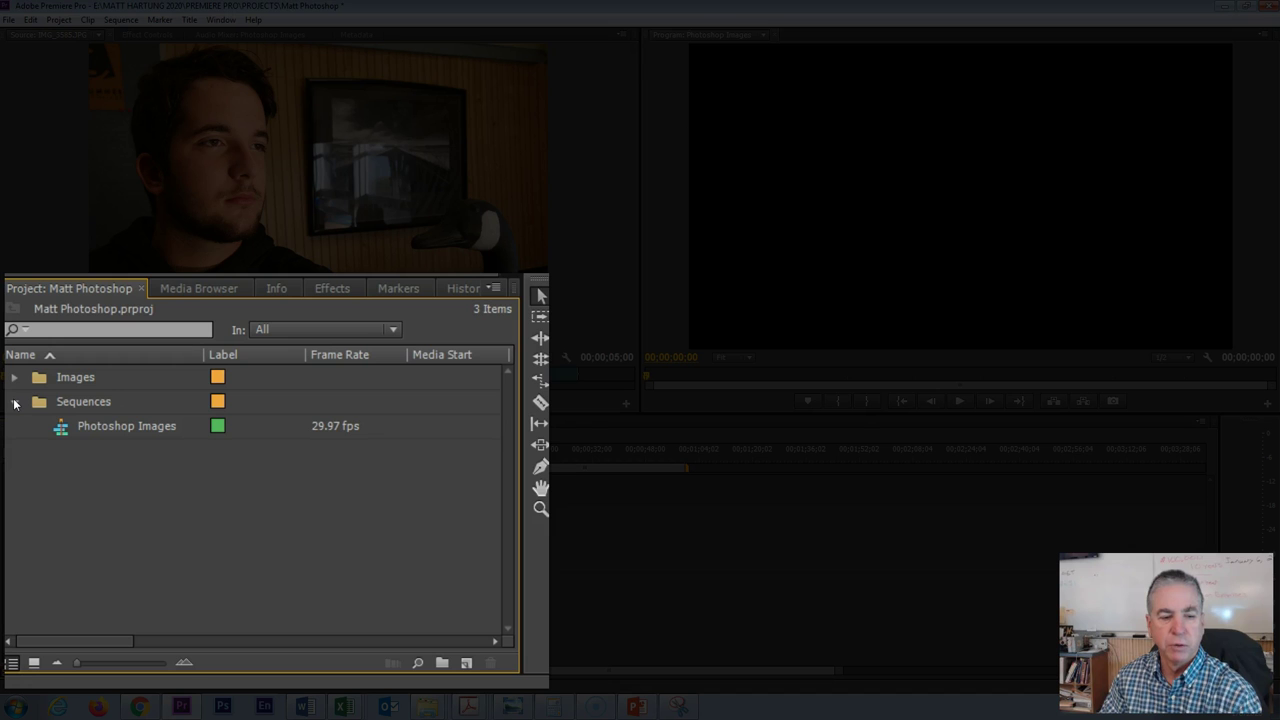
click(14, 401)
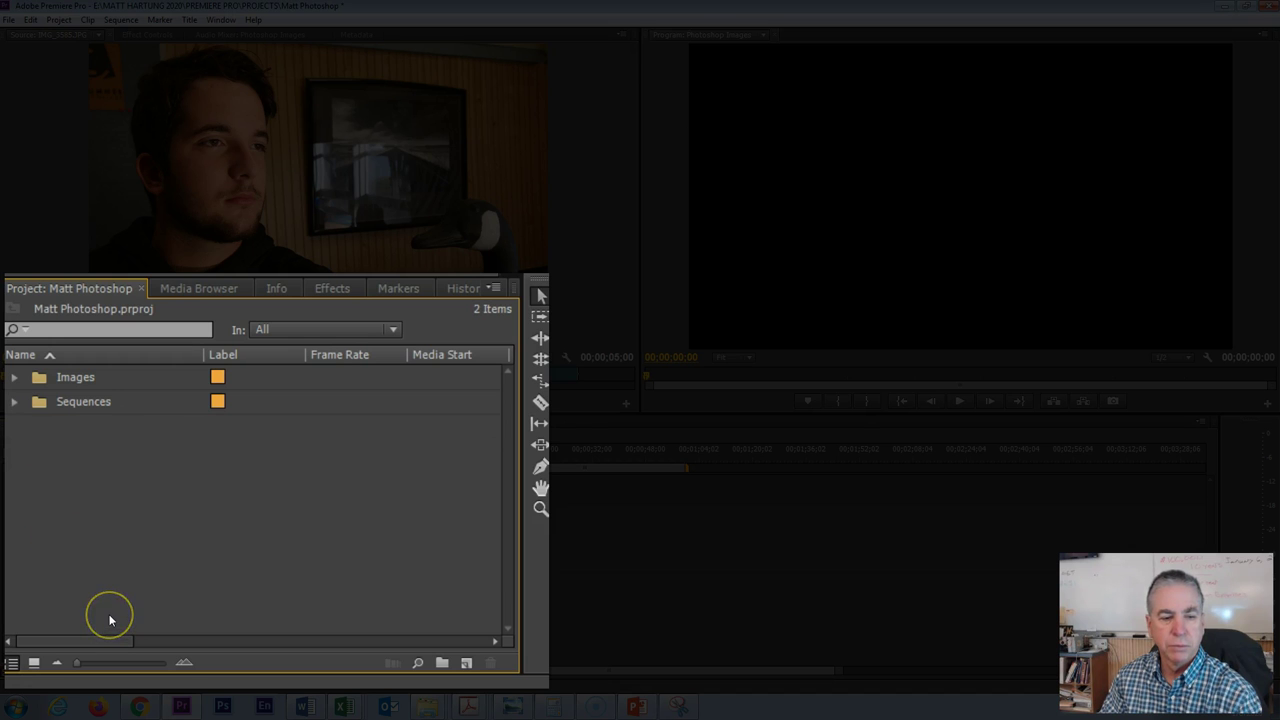